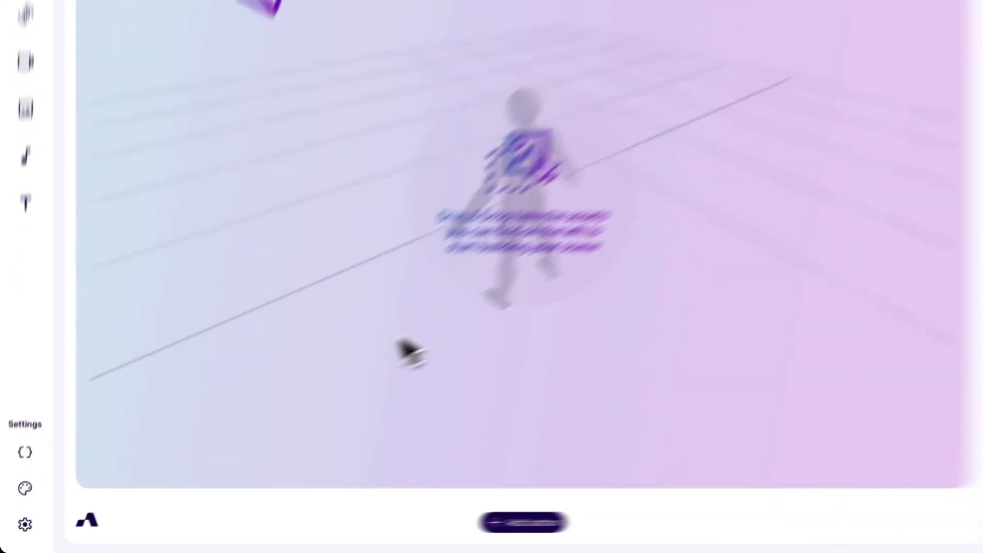
- Start creating a variable called name with the type Text
left_click(45, 403)
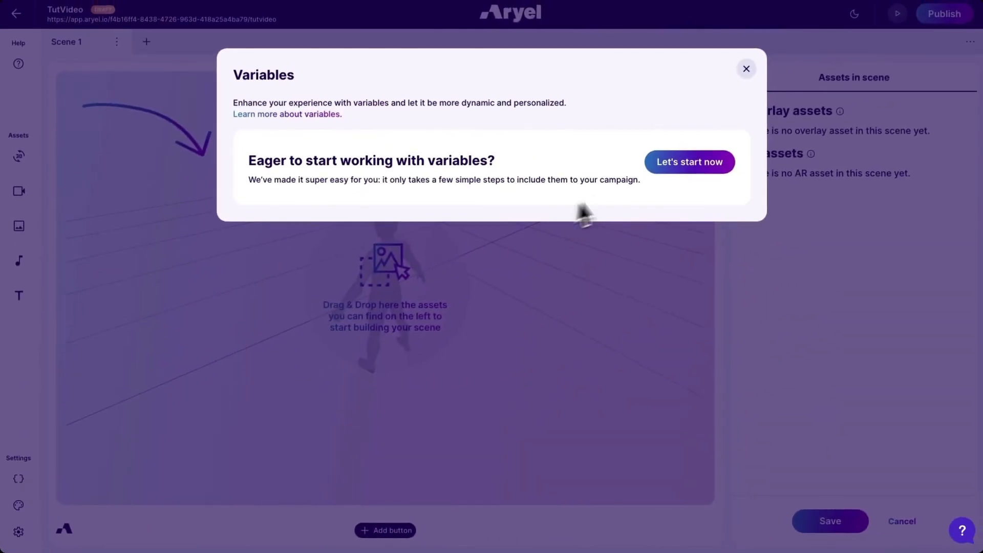
left_click(689, 168)
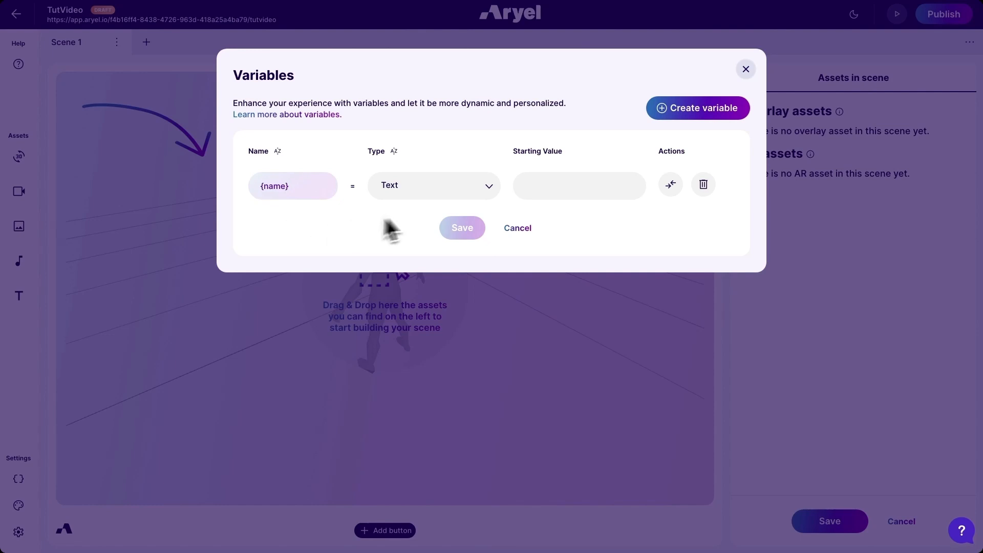
left_click(489, 186)
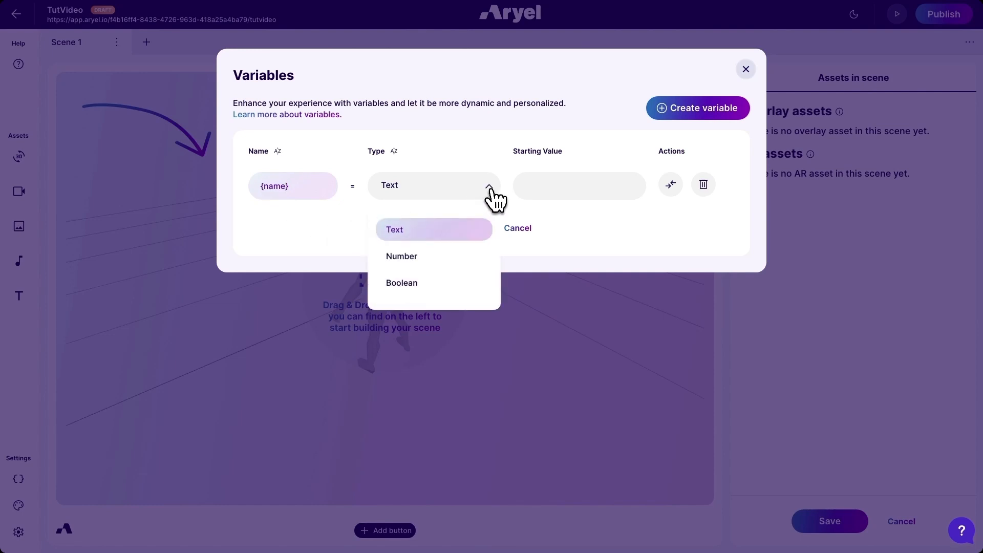
left_click(478, 236)
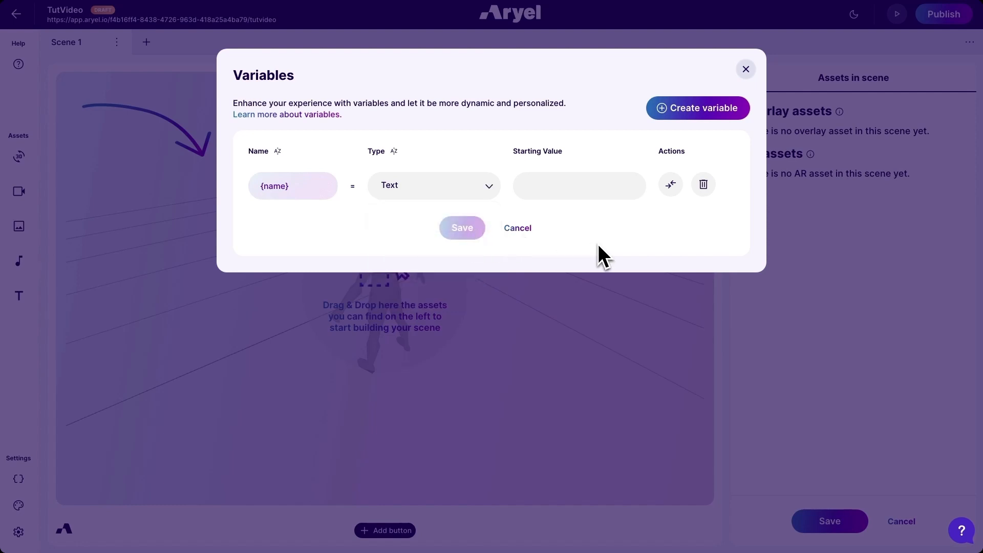
- Give the name variable the starting value "there", activate its converging-arrows option and save it
left_click(550, 185)
type("there")
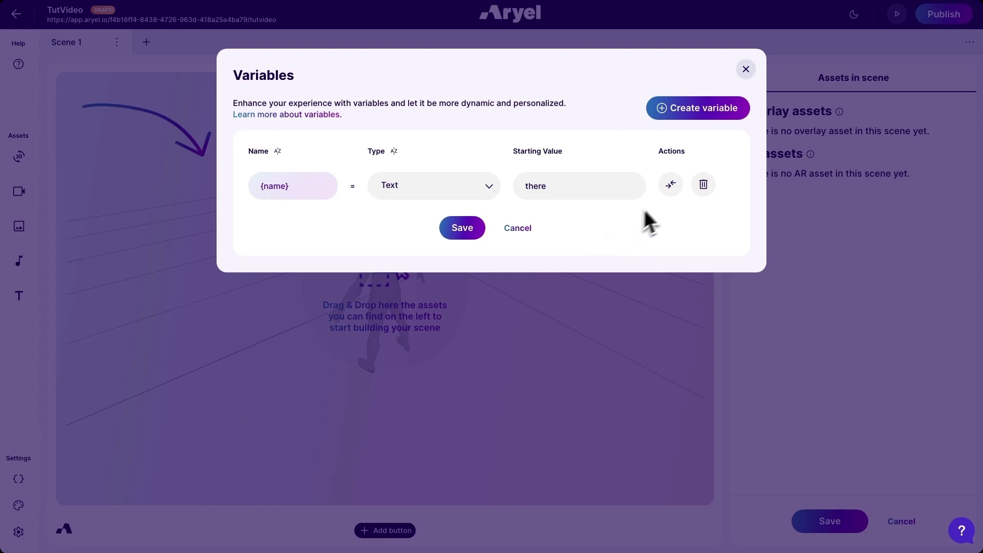
left_click(671, 189)
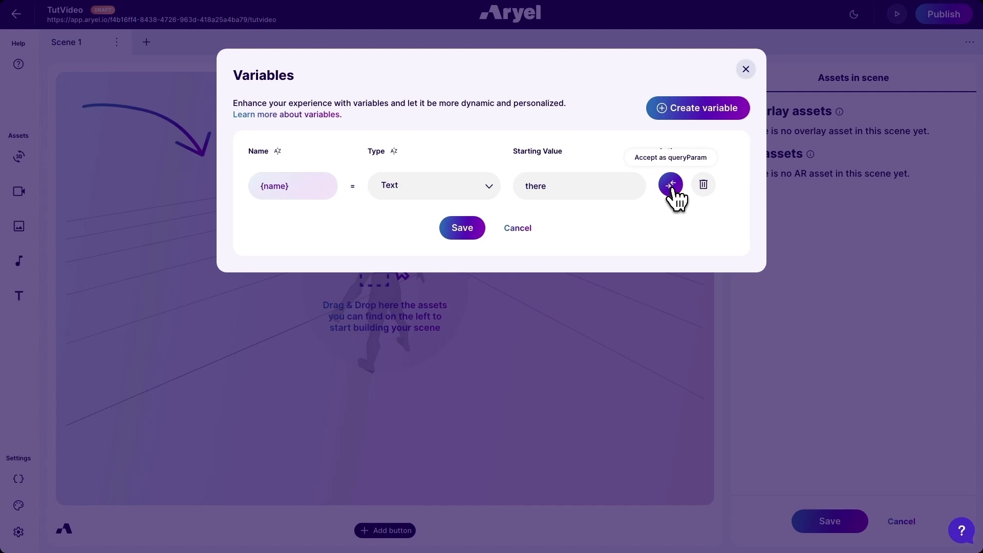
left_click(463, 230)
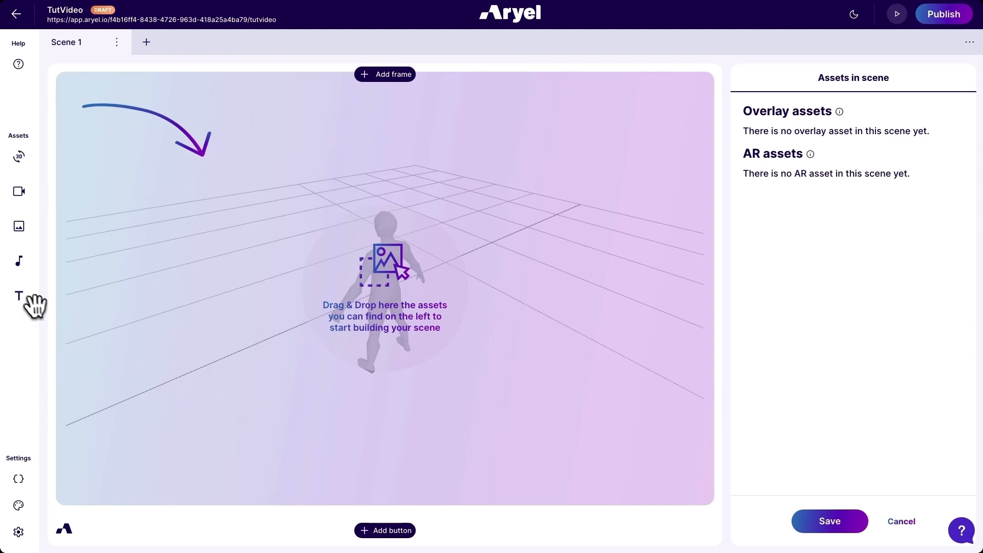
- Add a text asset to Scene 1 as AR content and set its text to "Hello {name}!"
left_click_drag(18, 295, 239, 245)
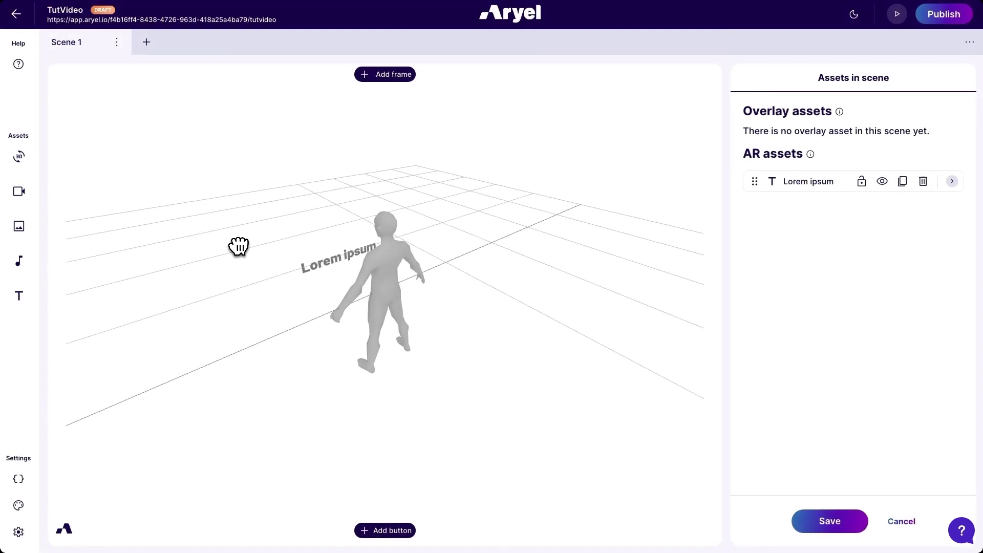
left_click(760, 169)
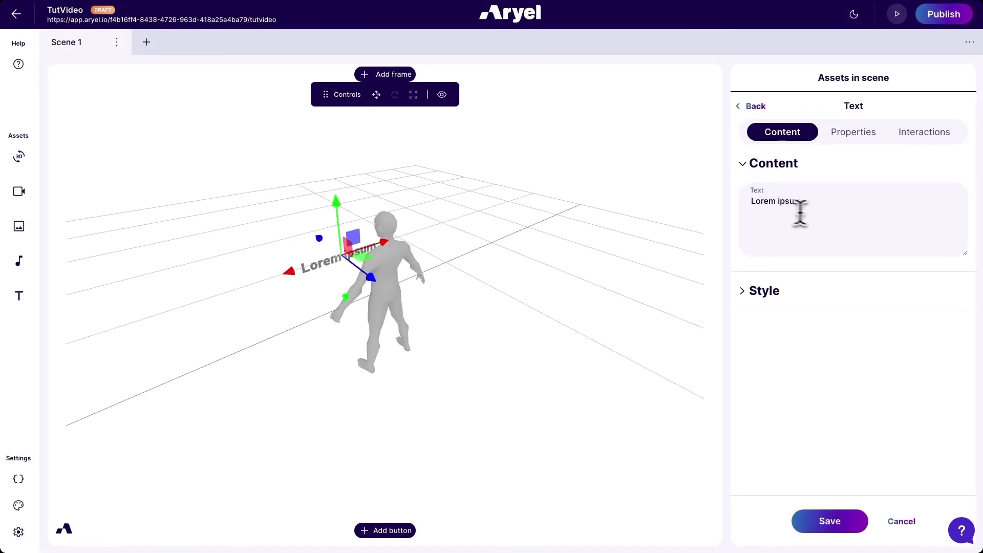
left_click_drag(778, 201, 743, 202)
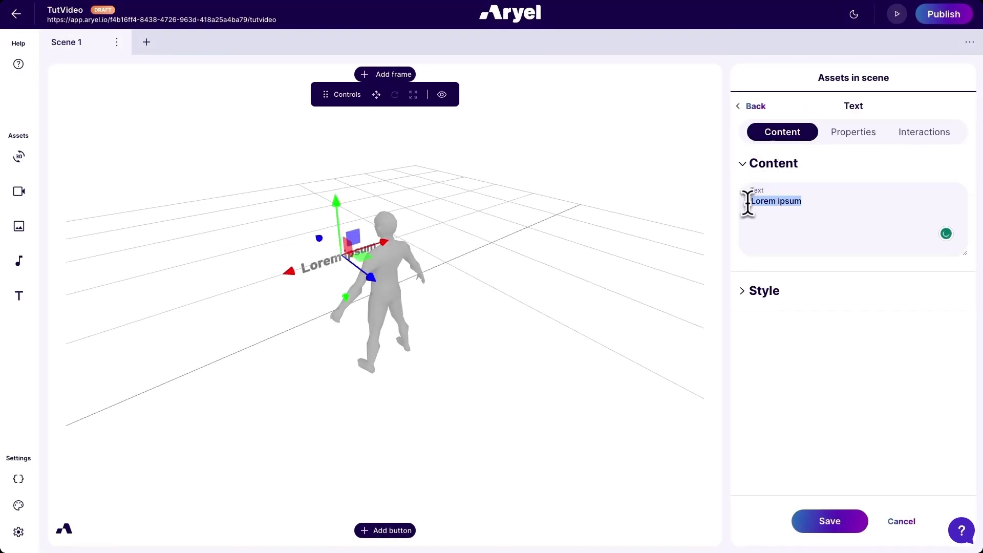
type("Hello ")
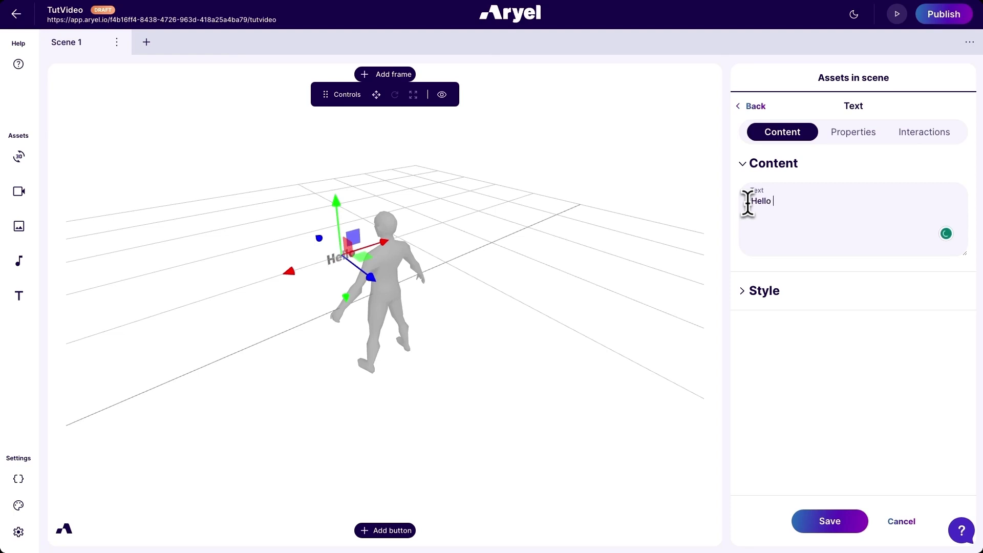
type("{name}!")
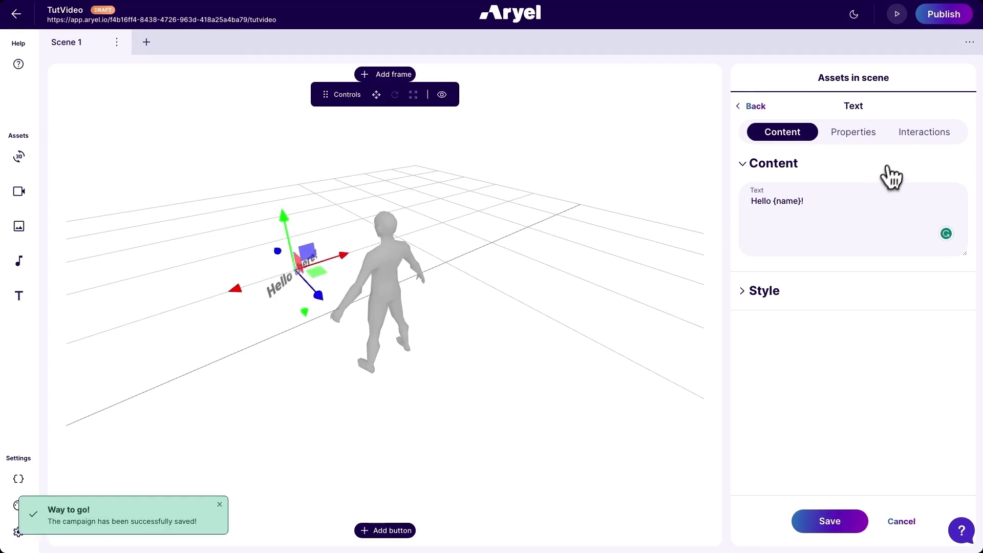
- Add a Tap interaction to the text that edits the Name variable with the Replace operation
left_click(924, 134)
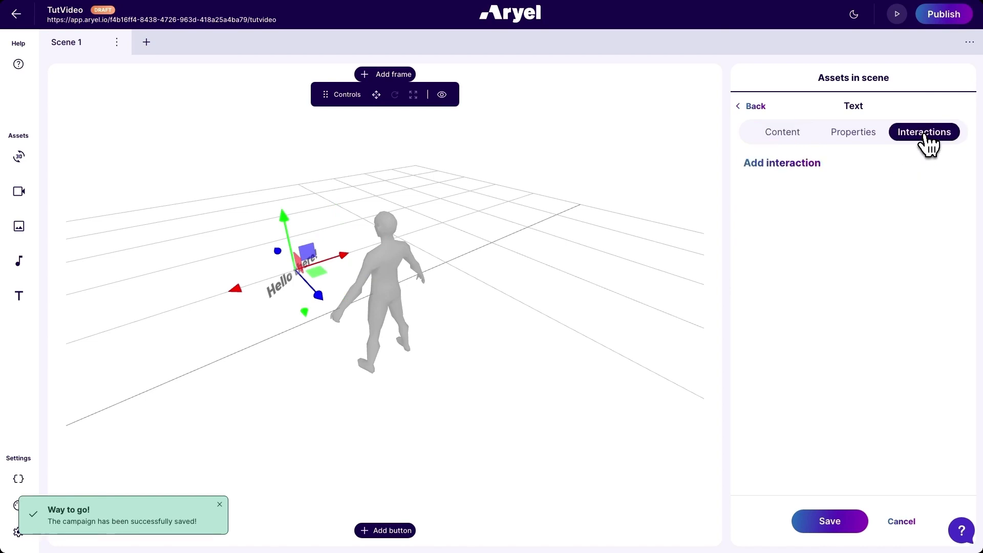
left_click(804, 169)
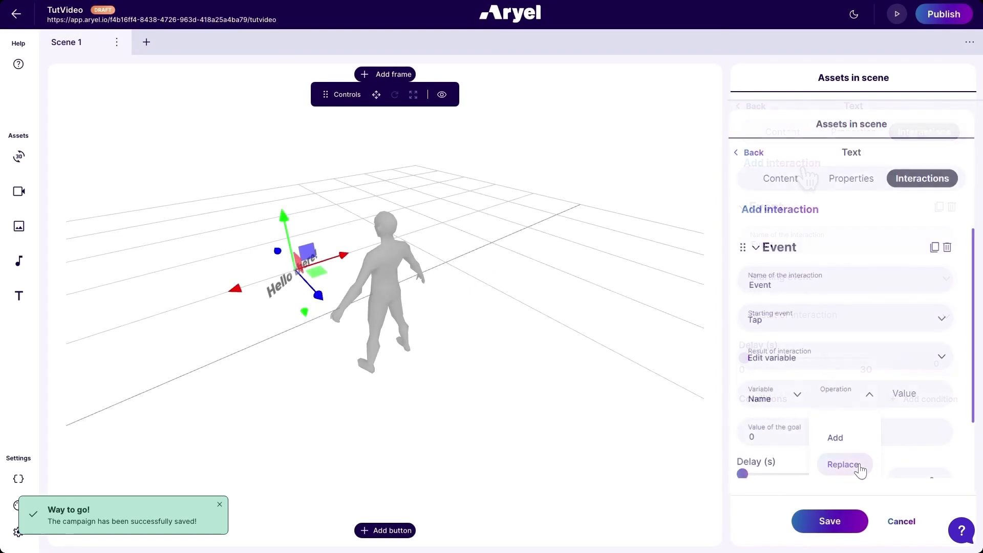
left_click(862, 471)
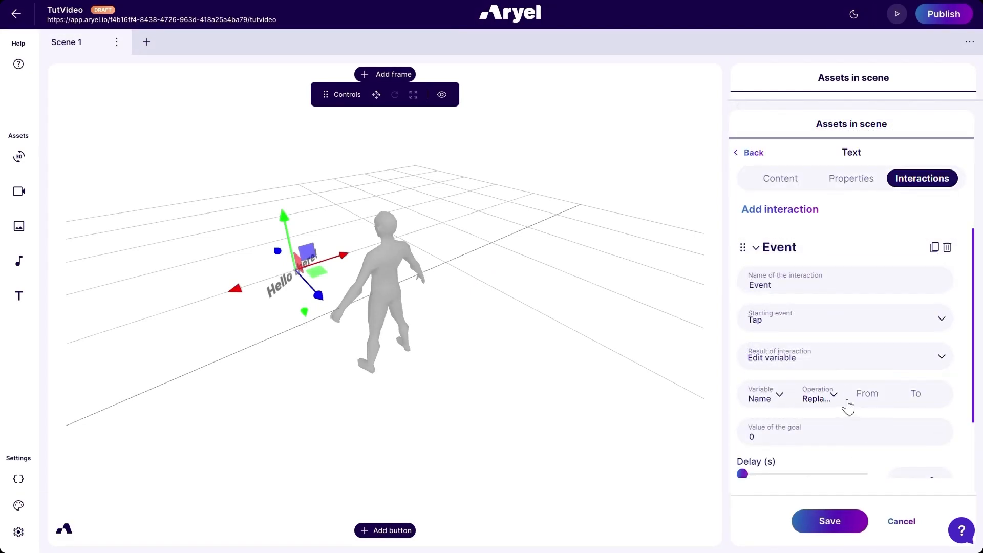
- Look through the interaction's Number and Boolean variable options and set its result to Reset variable for Name
left_click(863, 351)
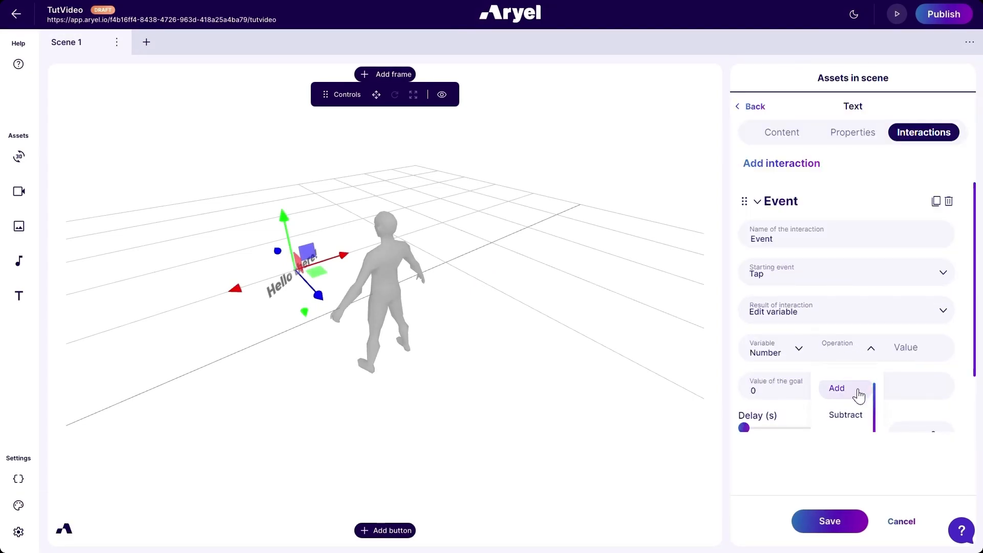
scroll(858, 396, "down", 1)
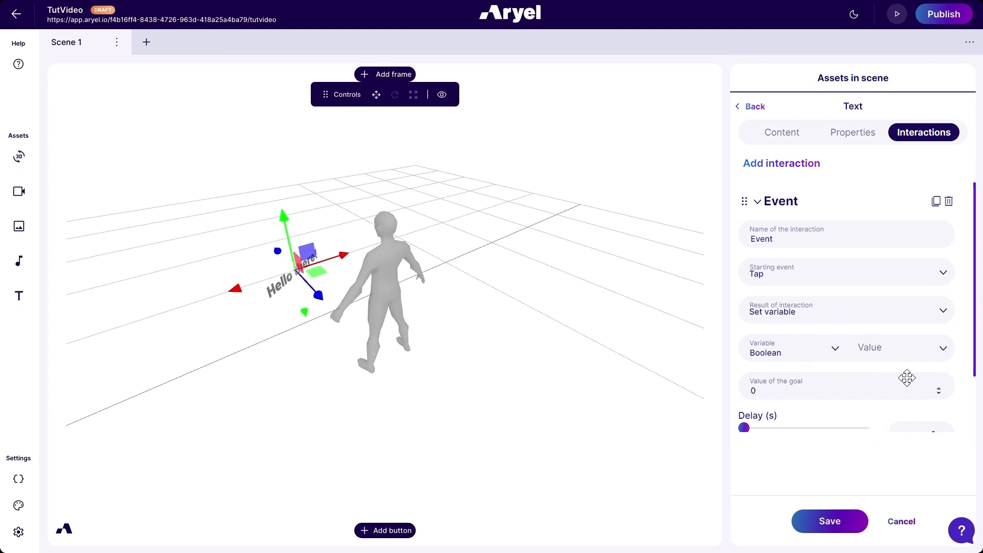
left_click(934, 359)
left_click(934, 360)
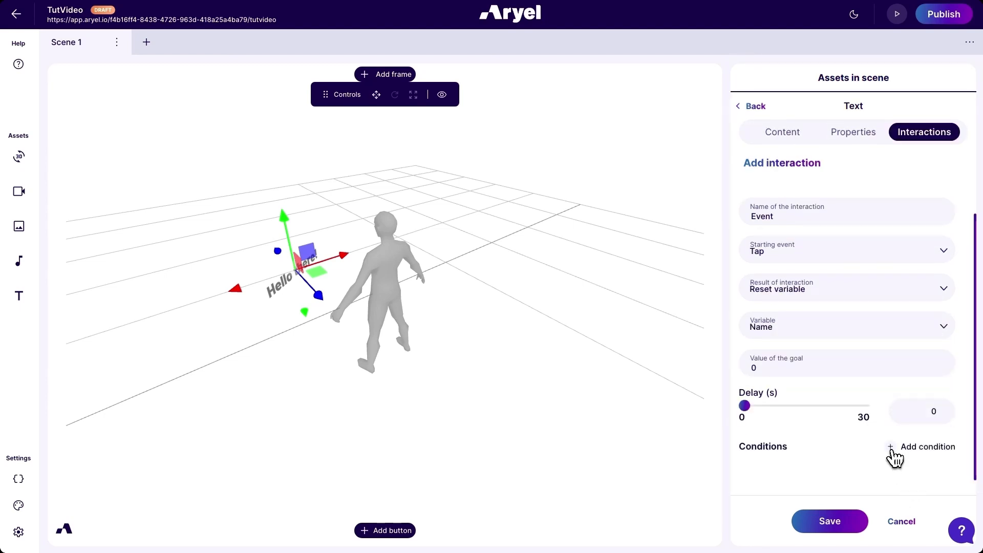
- Add a condition to the interaction requiring the Name variable to be equal to "there"
left_click(891, 453)
scroll(935, 463, "down", 1)
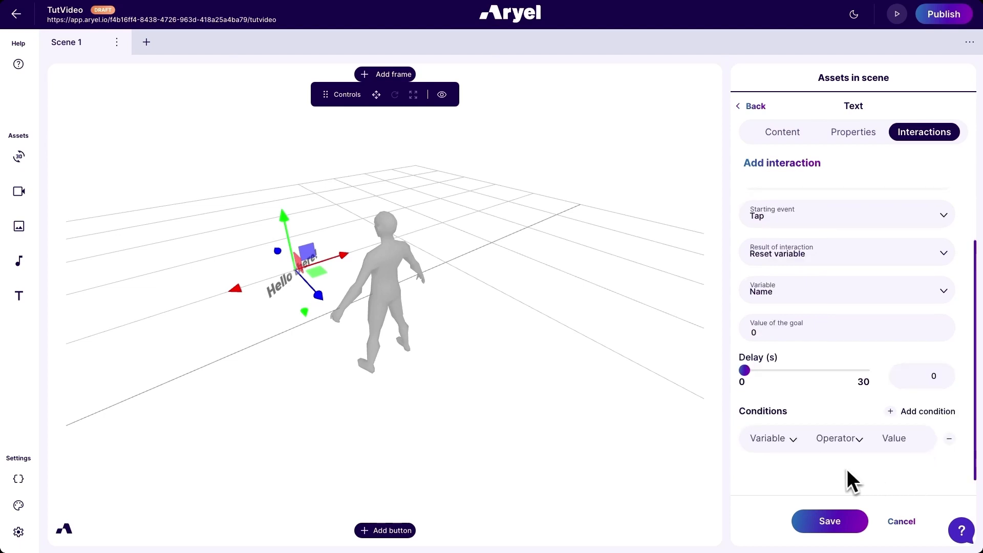
left_click(791, 441)
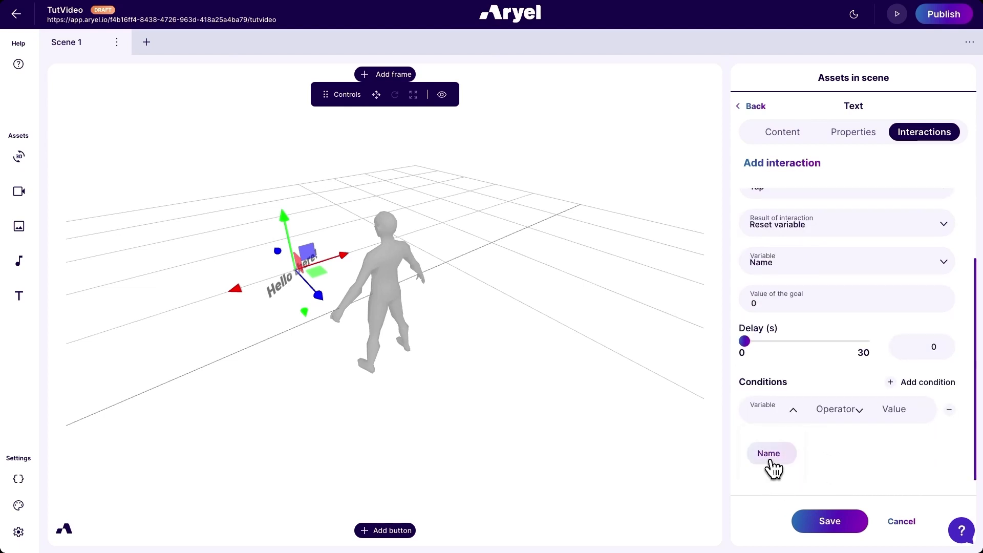
left_click(771, 460)
left_click(852, 440)
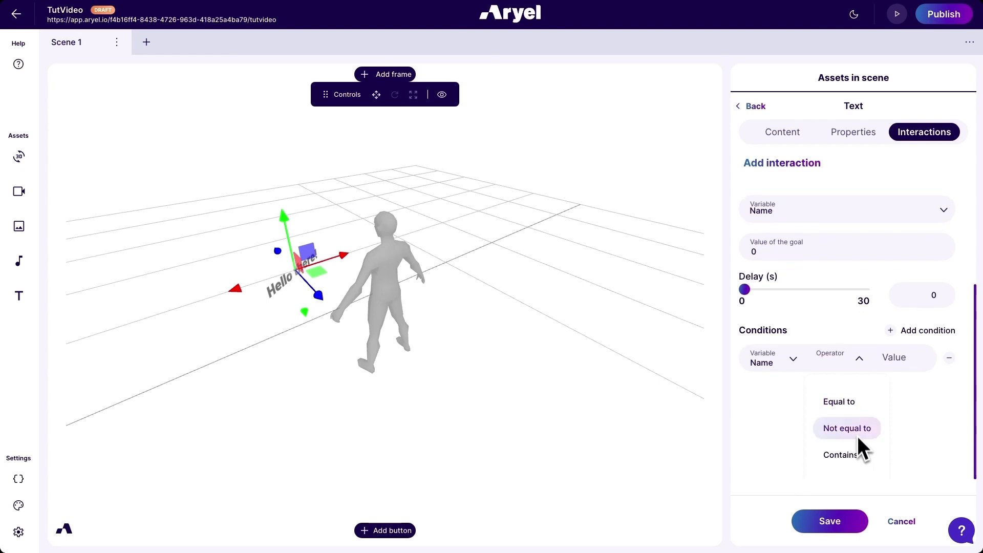
left_click(851, 404)
left_click(911, 439)
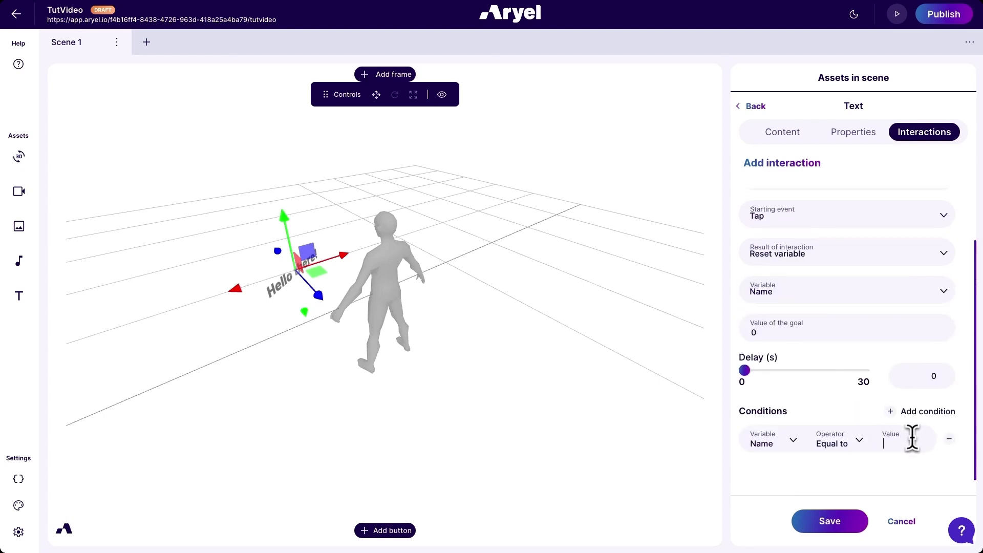
type("there")
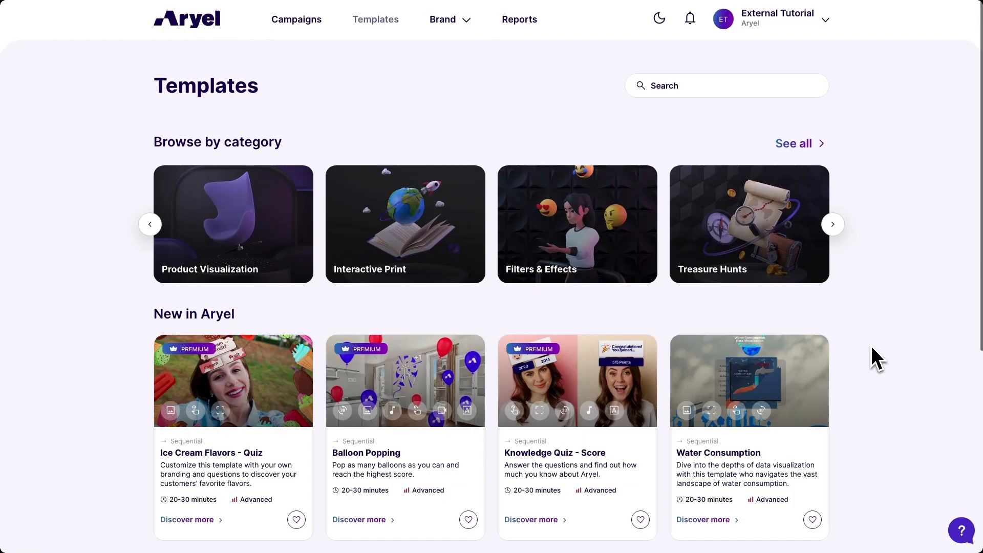
- Find the Knowledge Quiz - Score template among the new templates and use it for a campaign
scroll(872, 355, "down", 2)
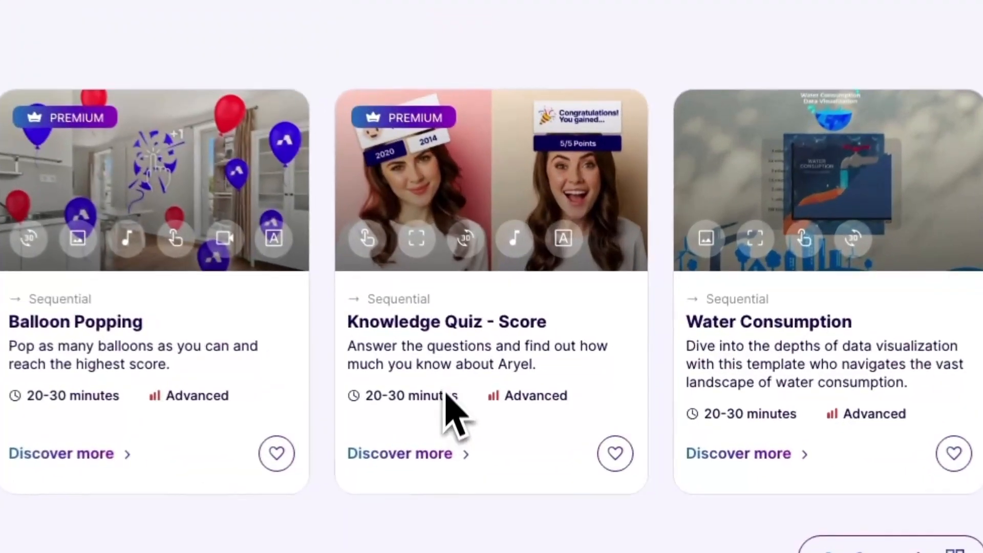
left_click(468, 214)
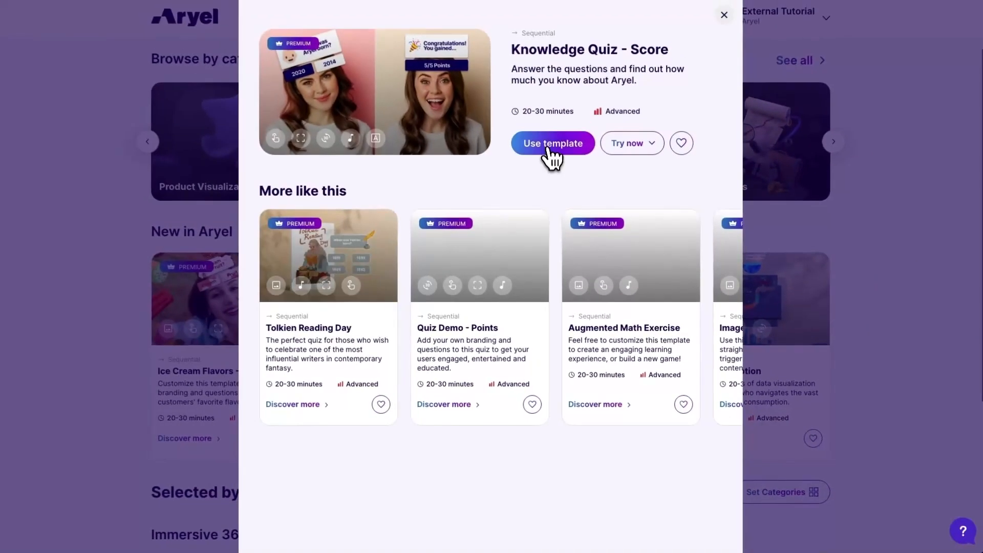
left_click(554, 147)
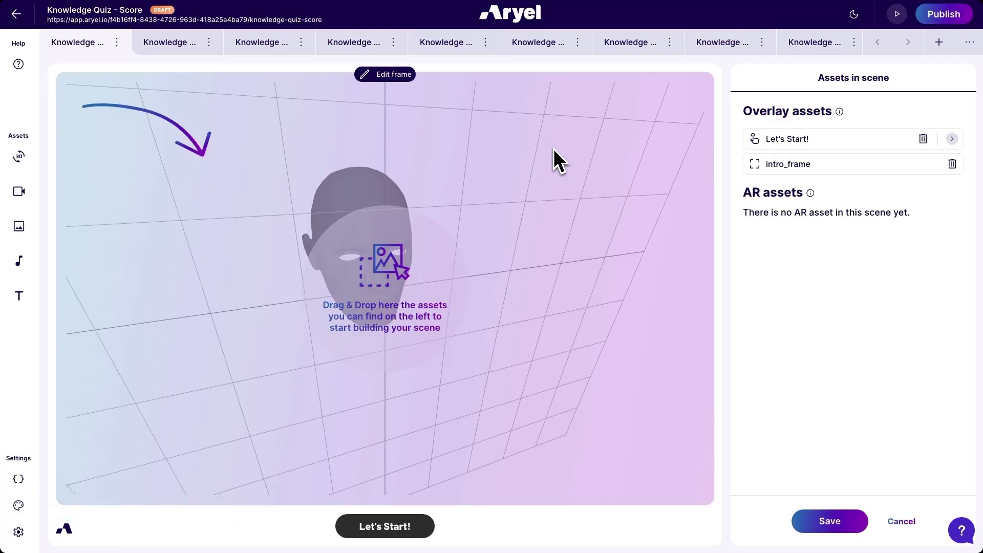
- Review the quiz campaign's variables, and view the scenes for Question 1 and Question 2
left_click(18, 480)
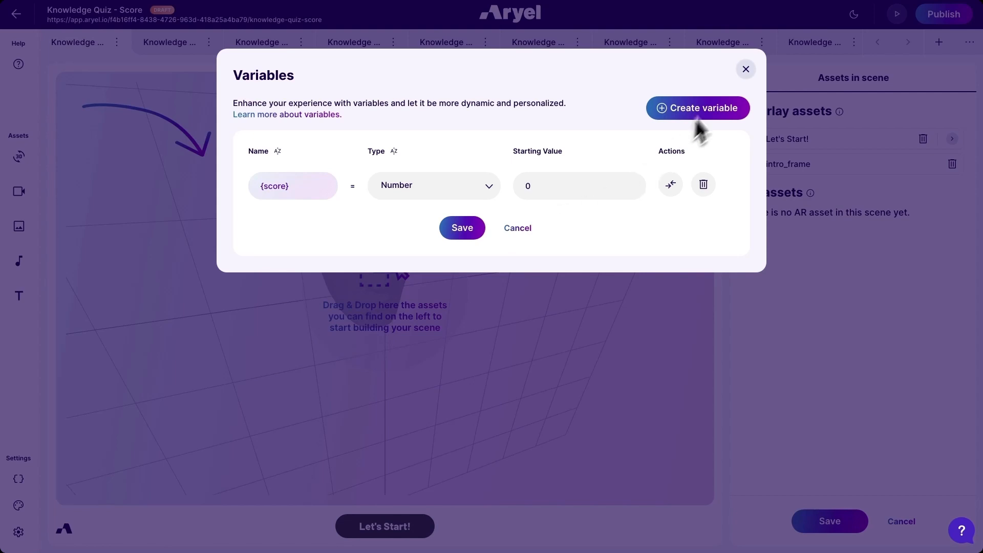
left_click(745, 73)
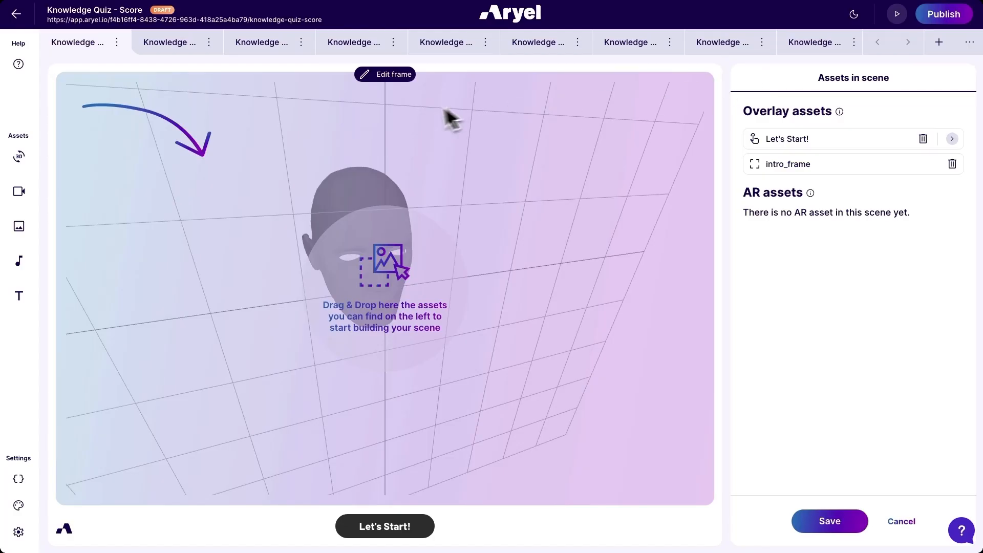
left_click(193, 47)
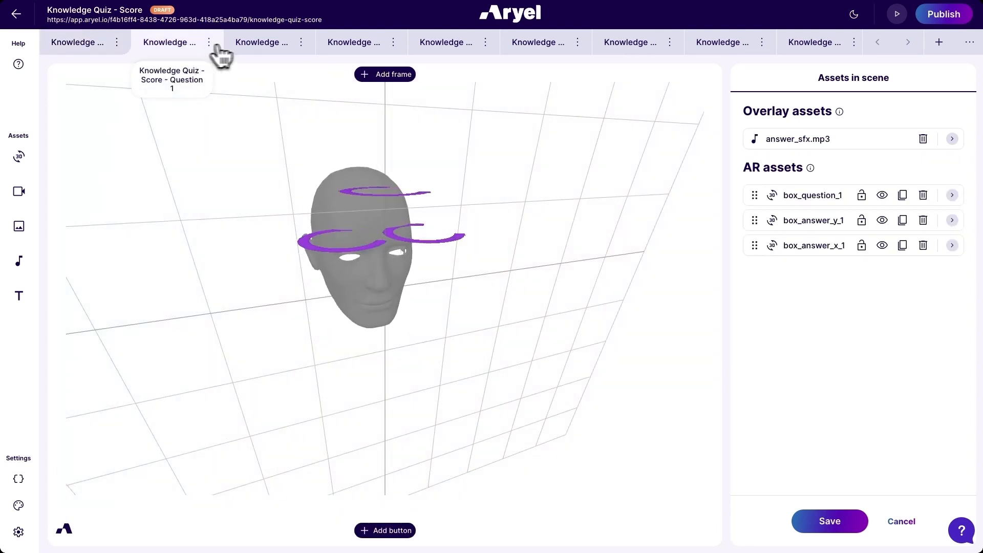
left_click(267, 46)
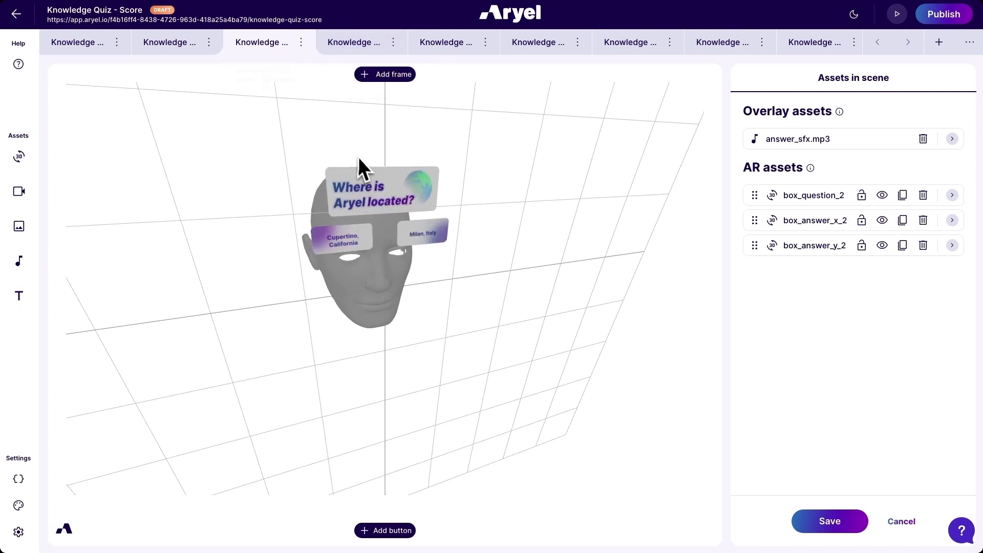
- Examine the Score and Next scene interactions of the "Milan, Italy" answer box in Question 2
left_click(424, 244)
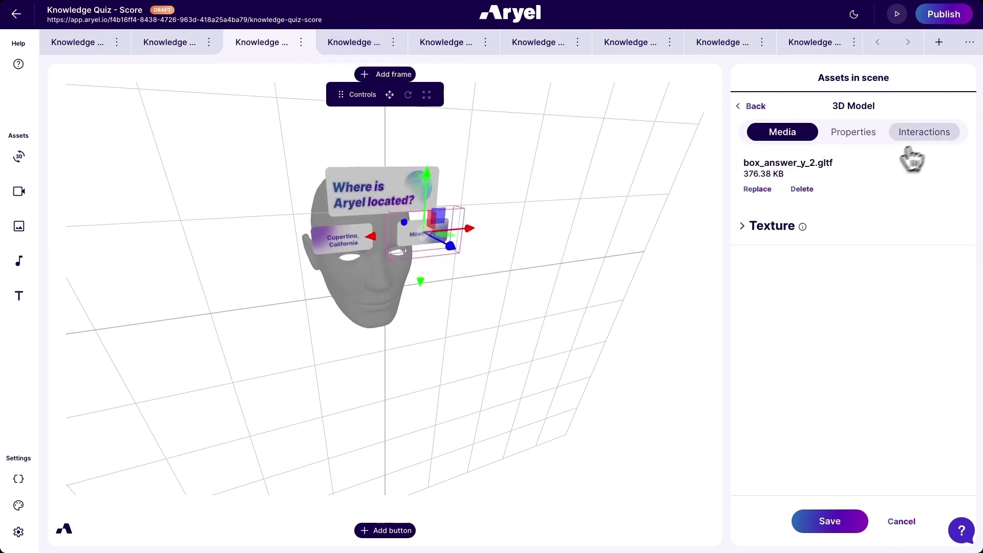
left_click(930, 134)
left_click(751, 212)
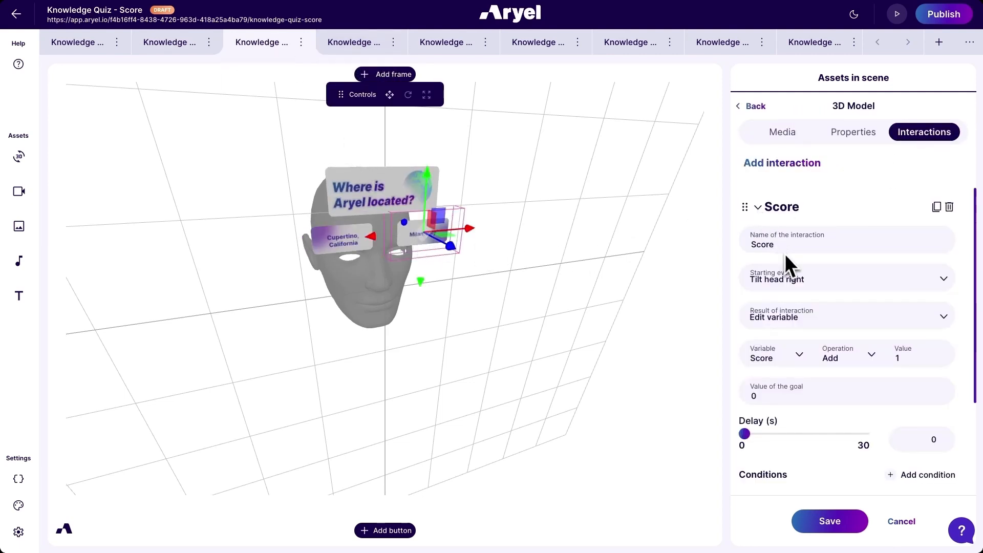
scroll(786, 256, "down", 1)
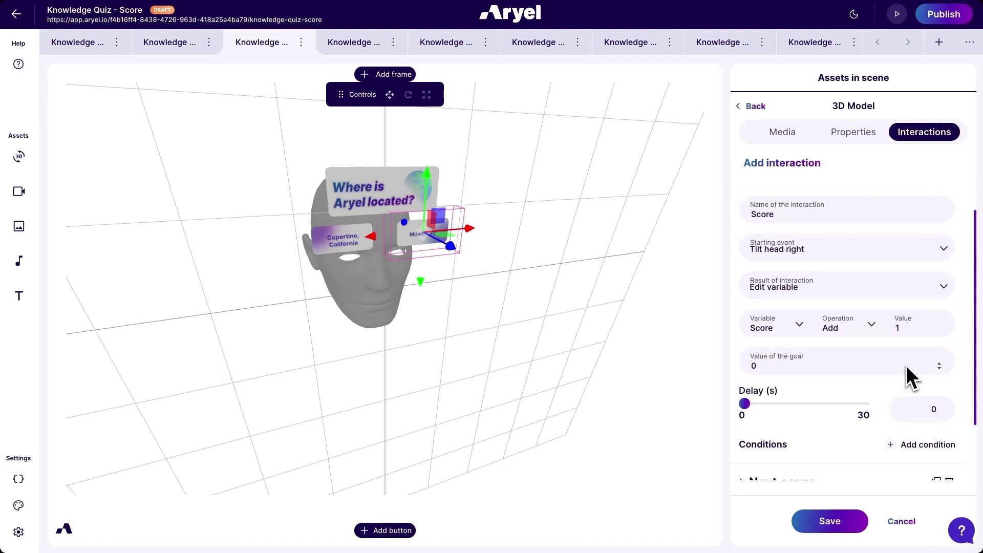
scroll(906, 364, "down", 2)
left_click(804, 408)
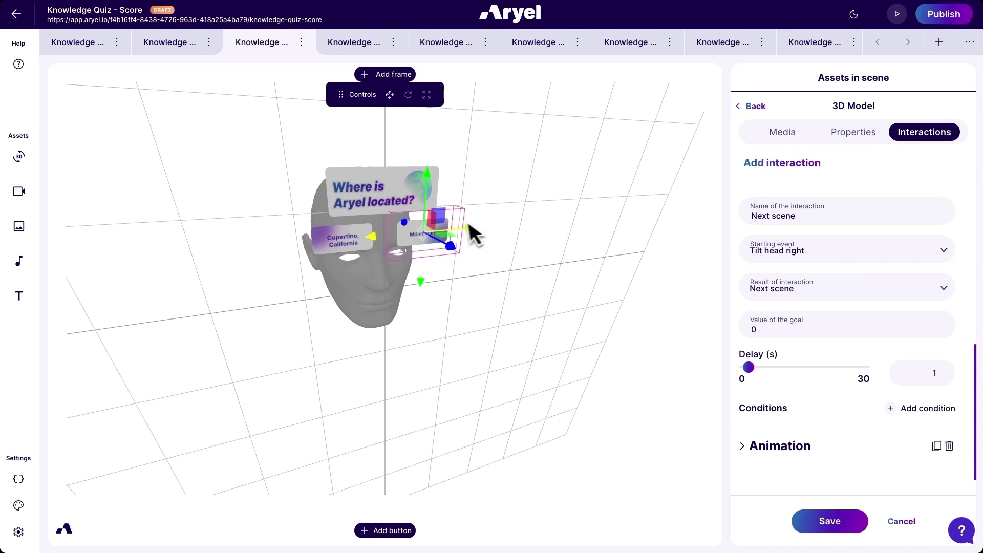
- Examine the Next scene interaction of the "Cupertino, California" answer box
left_click(343, 241)
left_click(924, 133)
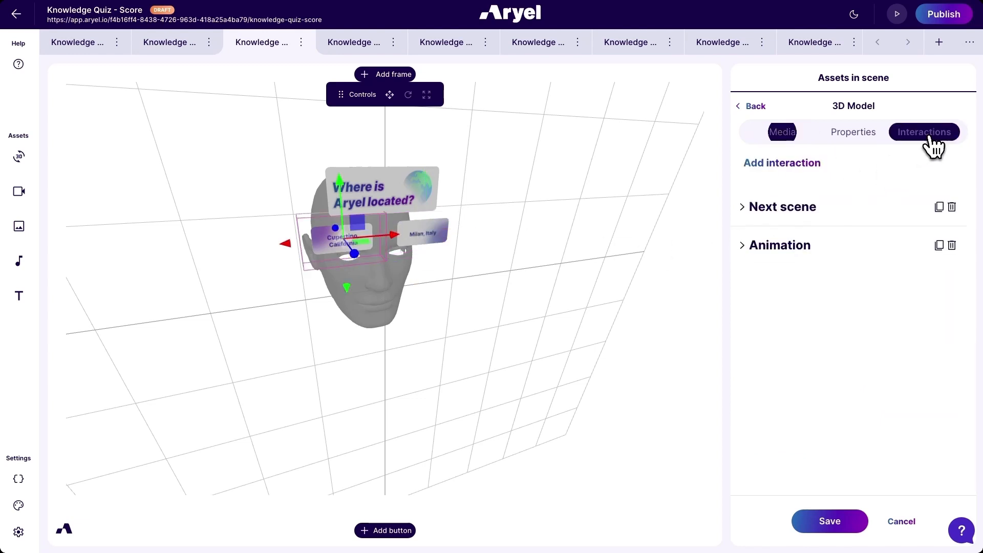
left_click(799, 207)
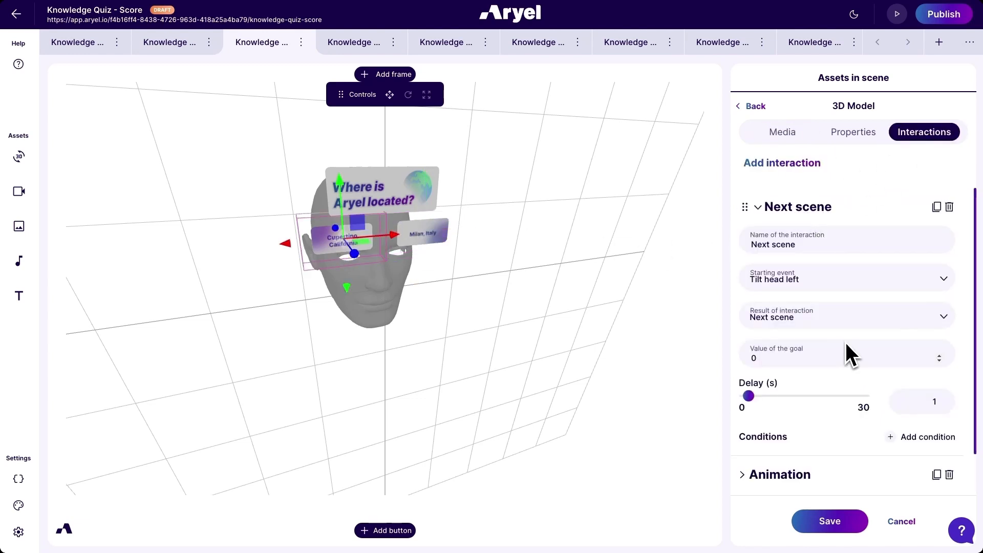
- Examine the Score interaction of the "44" answer box in the Question 5 scene
left_click(519, 44)
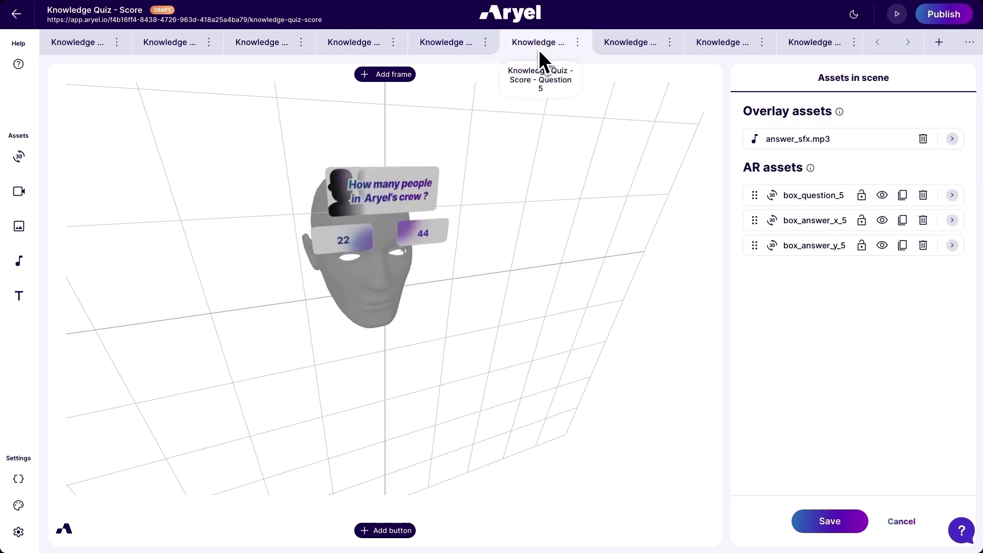
left_click(425, 237)
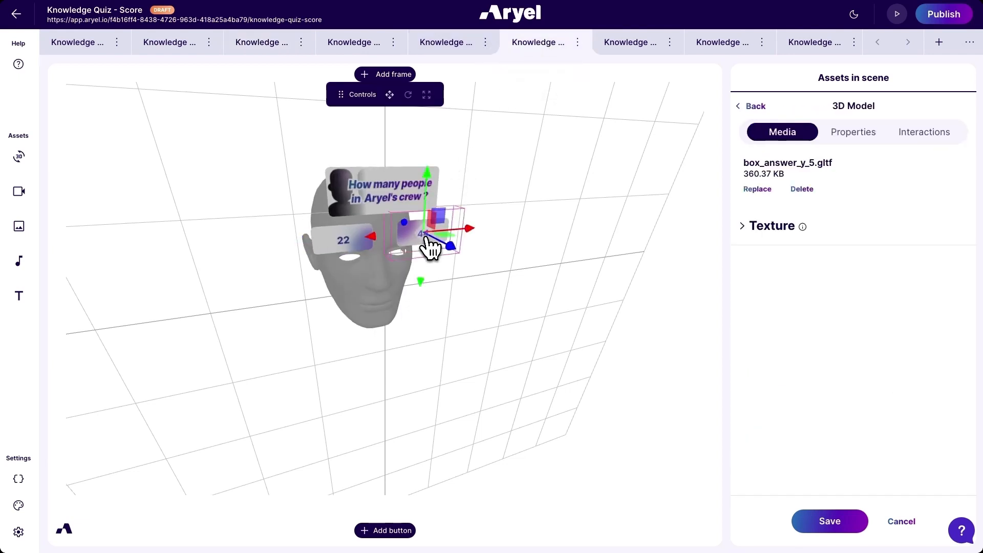
left_click(916, 141)
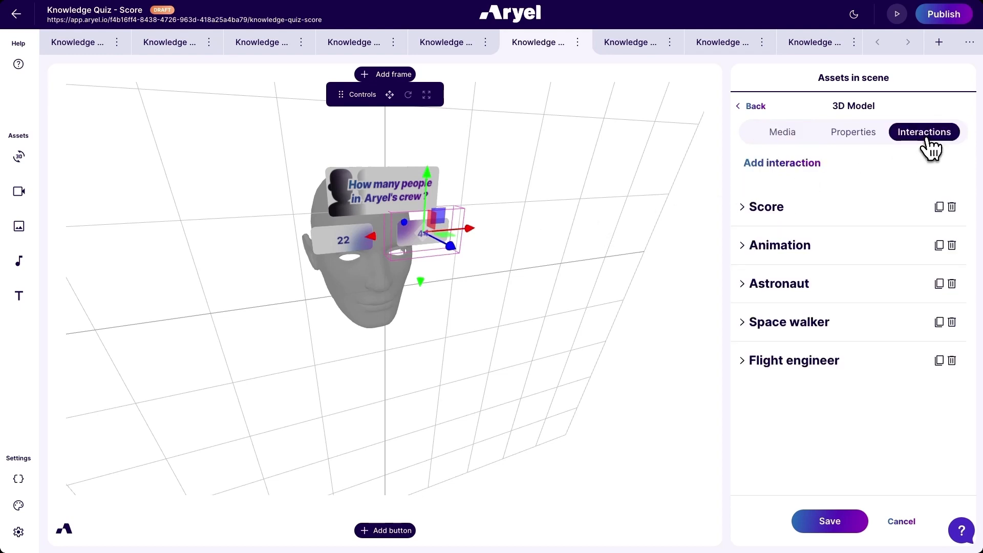
left_click(895, 215)
scroll(904, 236, "down", 1)
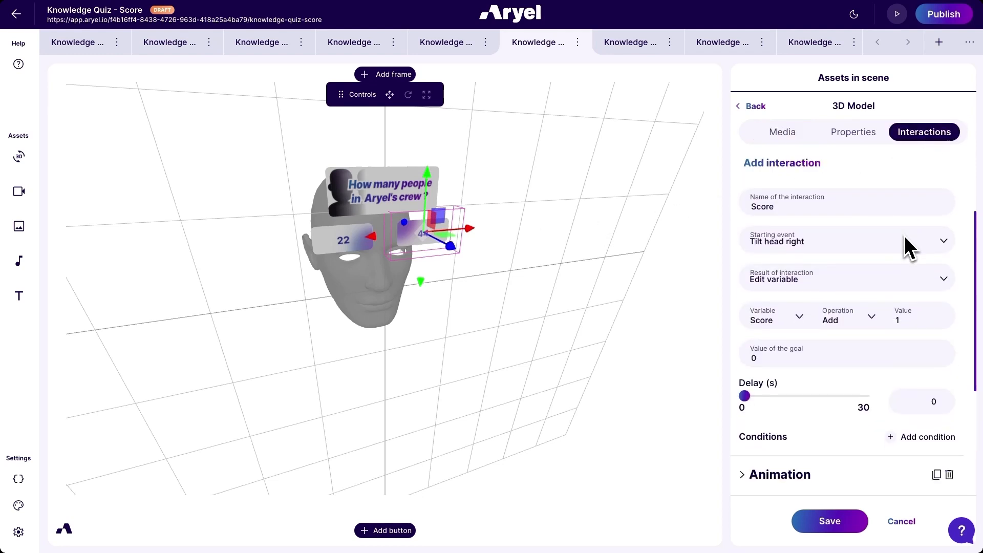
- Examine the Astronaut interaction of the "44" answer box, including its target scene and score condition
scroll(907, 325, "down", 4)
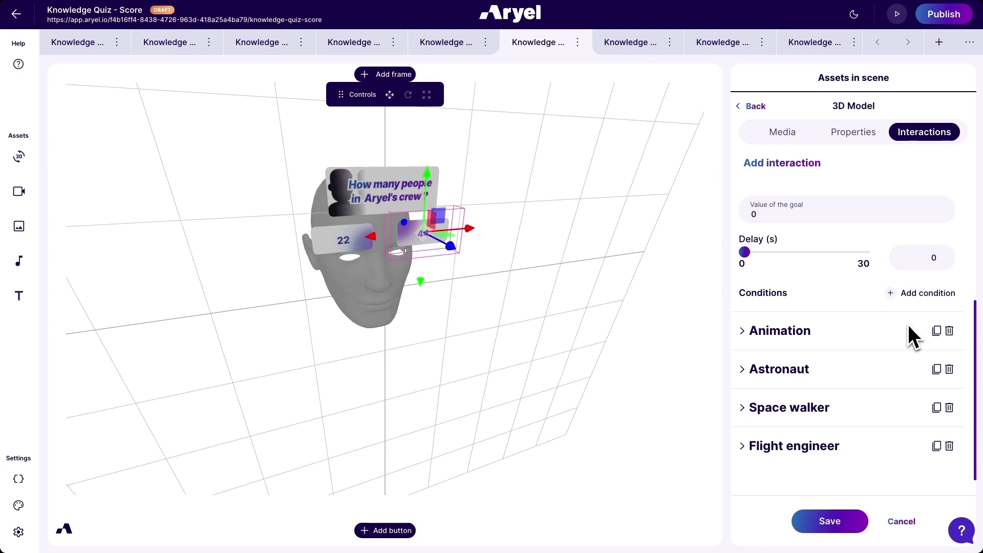
left_click(864, 372)
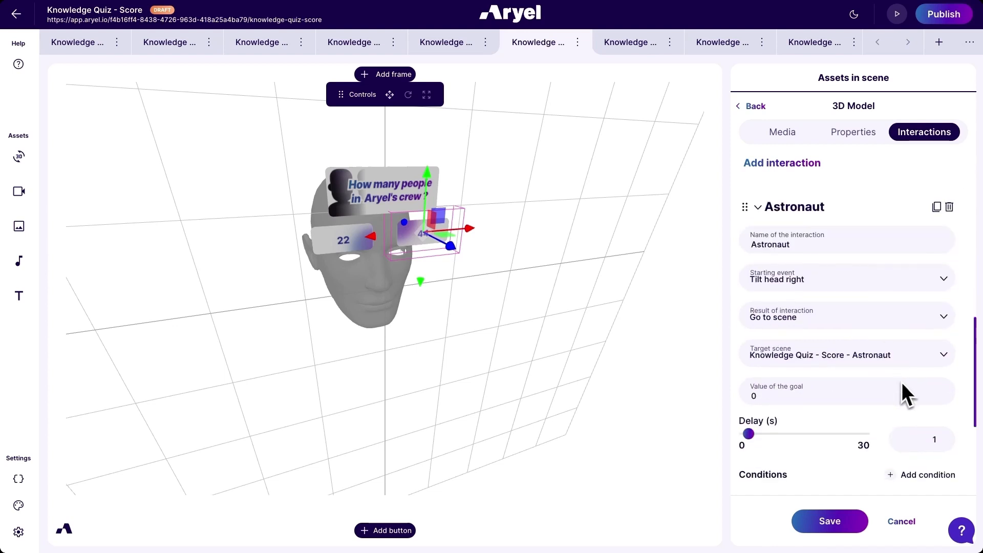
scroll(904, 382, "down", 2)
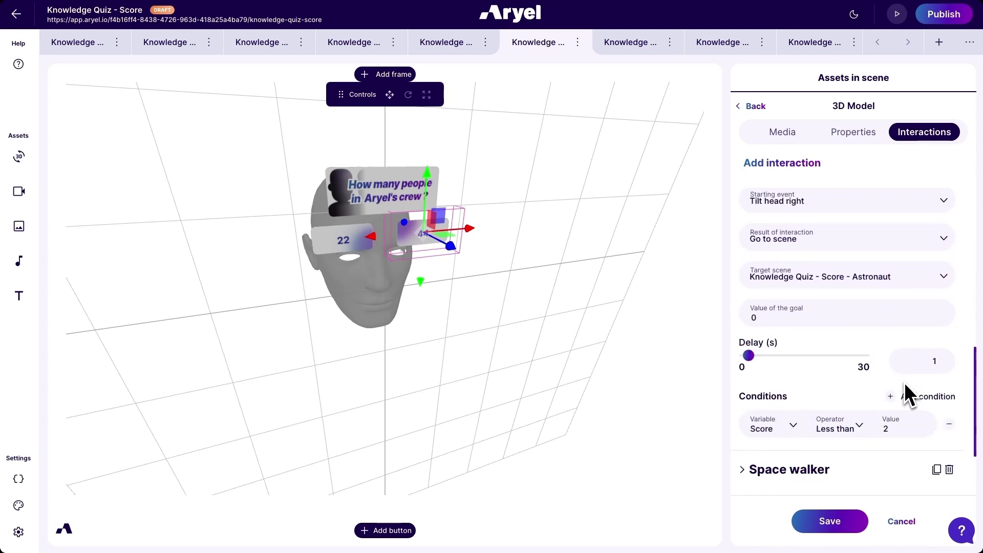
scroll(904, 383, "down", 1)
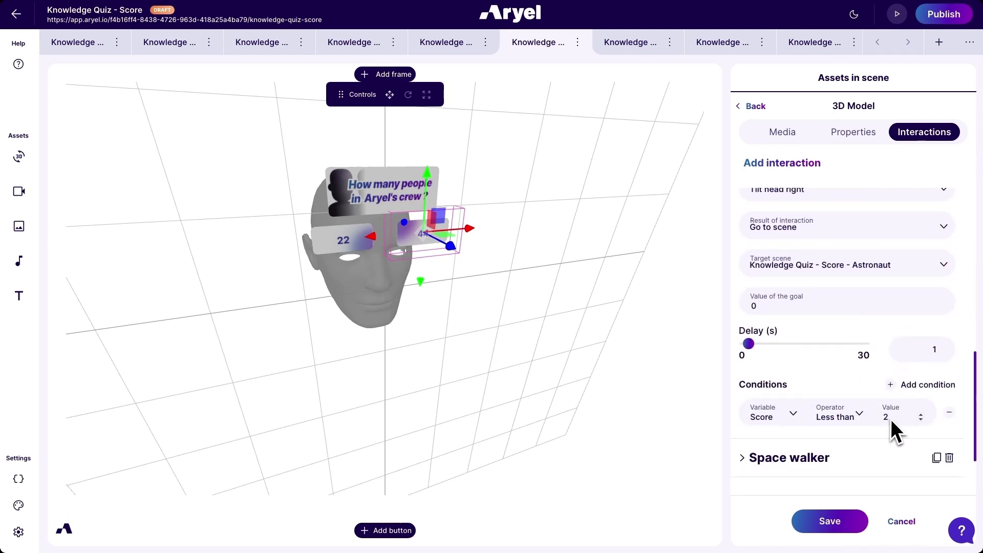
- Examine the score conditions and target scenes of the Space walker and Flight engineer interactions
scroll(891, 419, "down", 1)
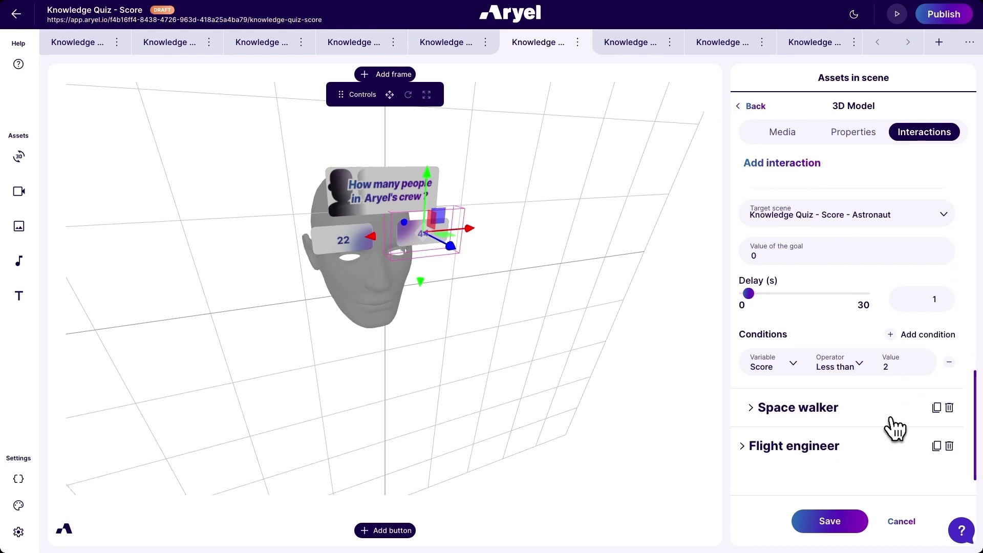
left_click(893, 426)
scroll(904, 429, "down", 3)
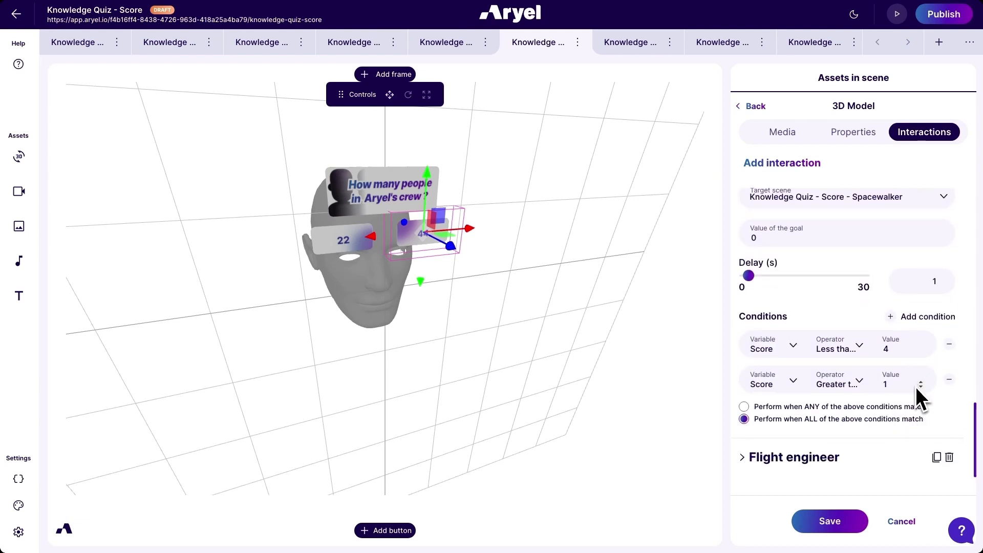
scroll(915, 389, "down", 1)
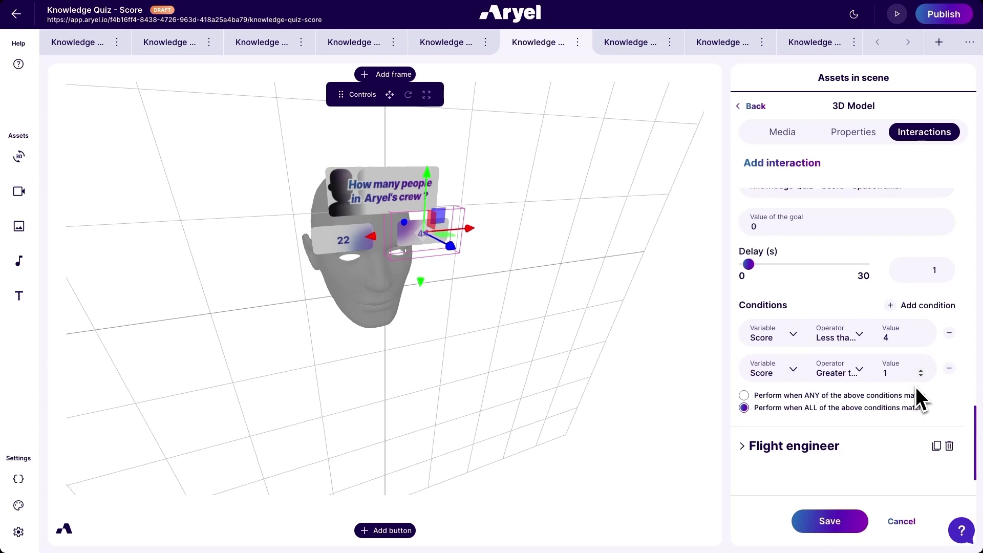
left_click(900, 450)
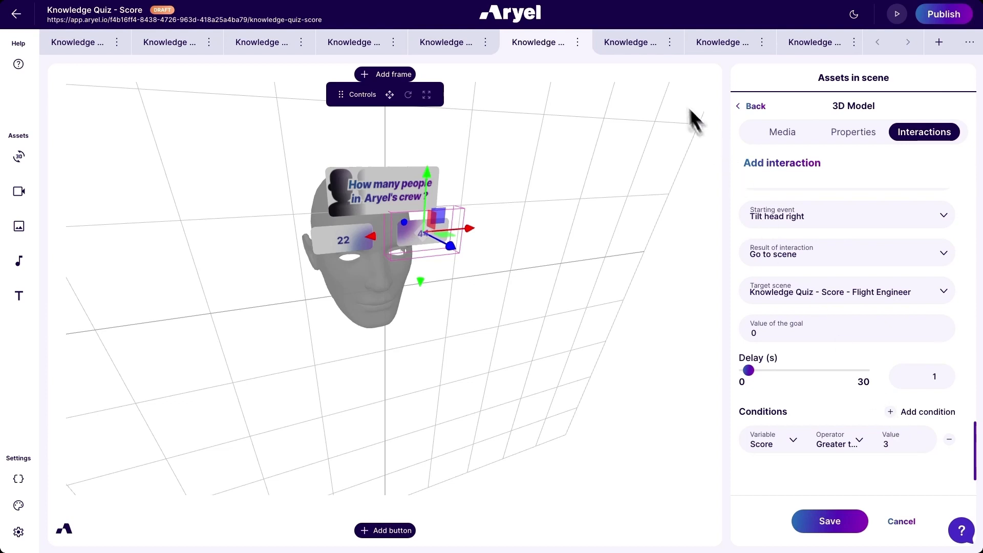
- Examine the content of the score text in the Astronaut scene, and view that scene's frame
left_click(635, 45)
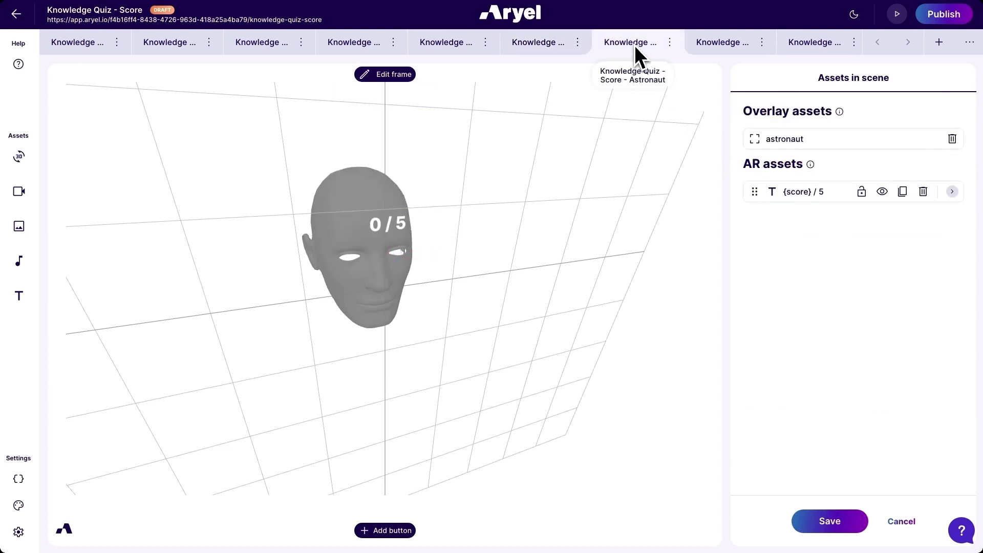
left_click(401, 235)
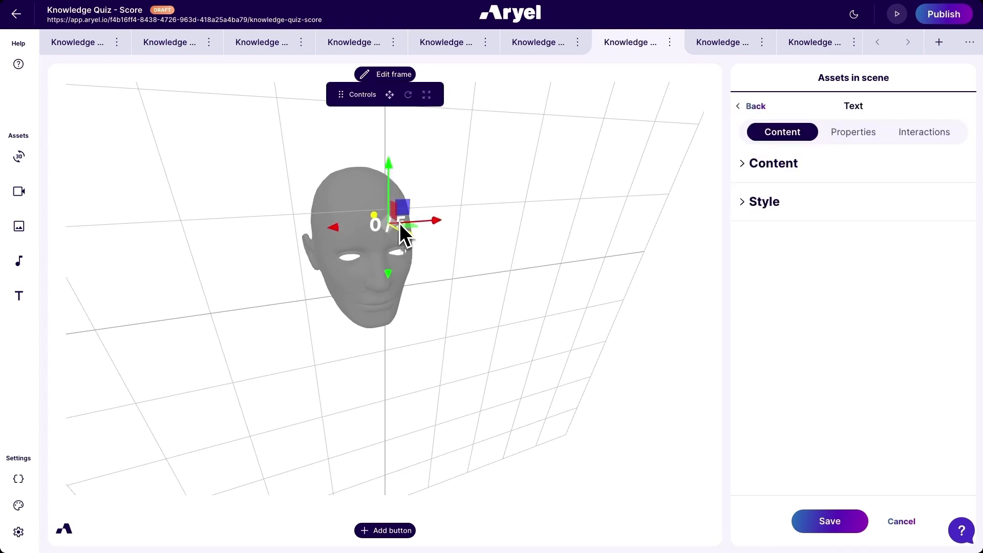
left_click(768, 167)
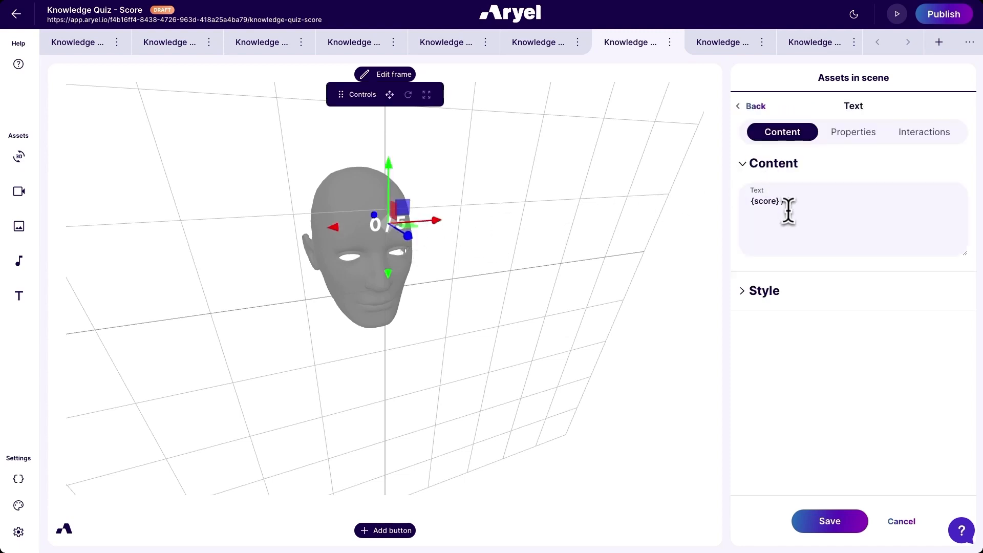
left_click(805, 201)
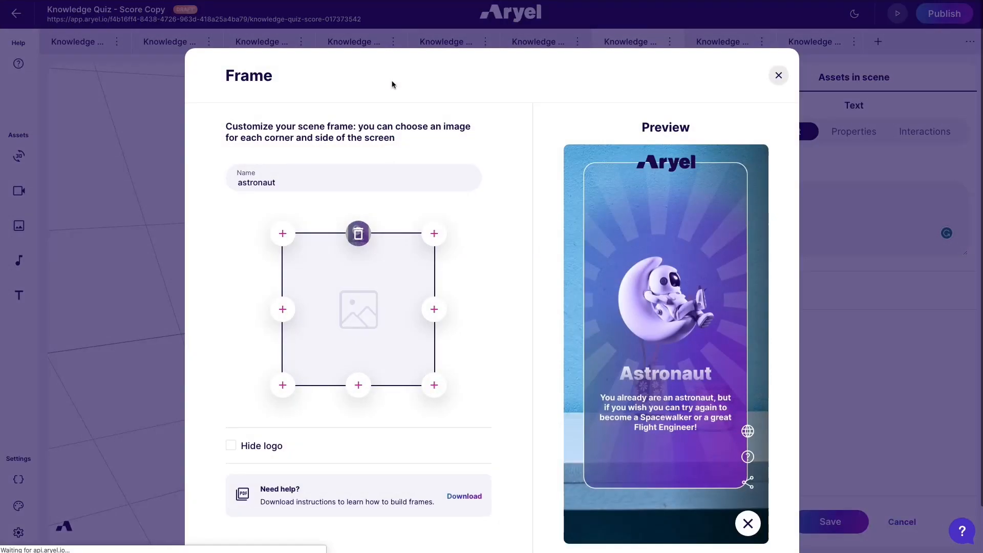
scroll(513, 212, "down", 1)
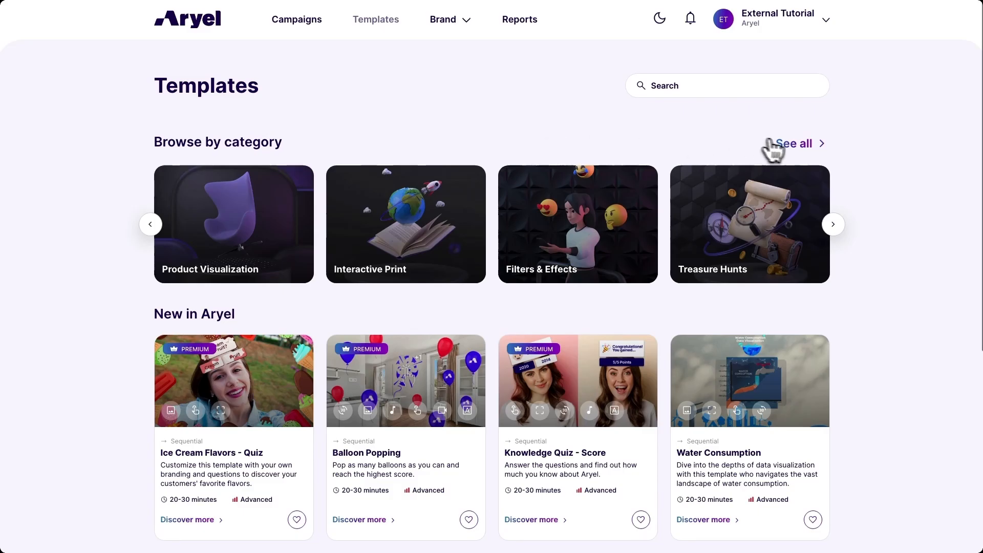
- Find the Ice Cream Flavors - Quiz template in the Quizzes & Surveys category and use it for a campaign
left_click(797, 146)
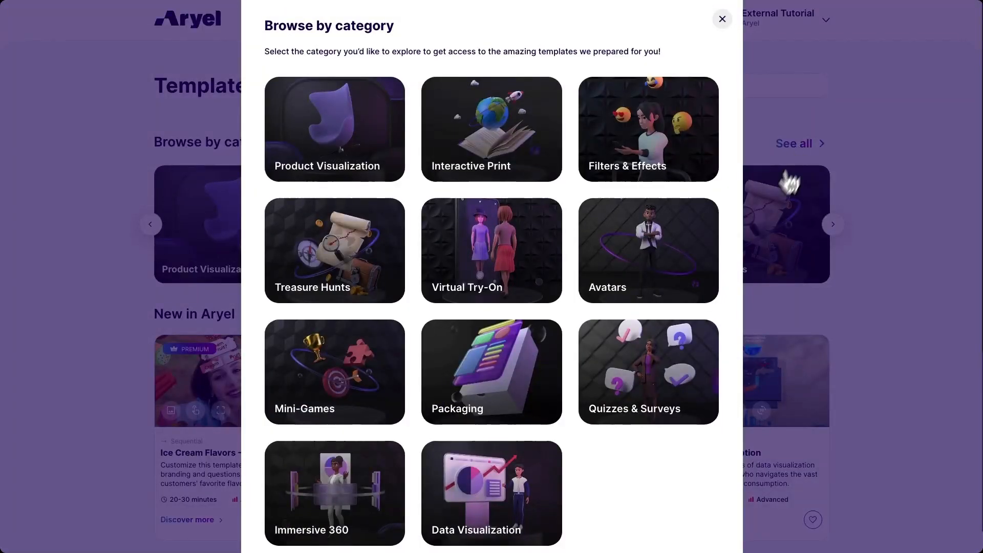
left_click(652, 362)
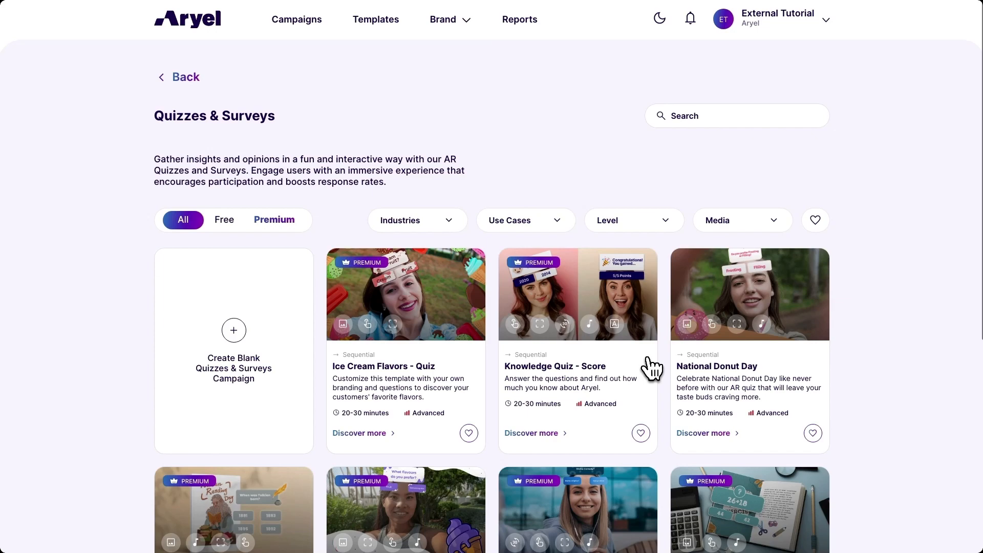
left_click(404, 297)
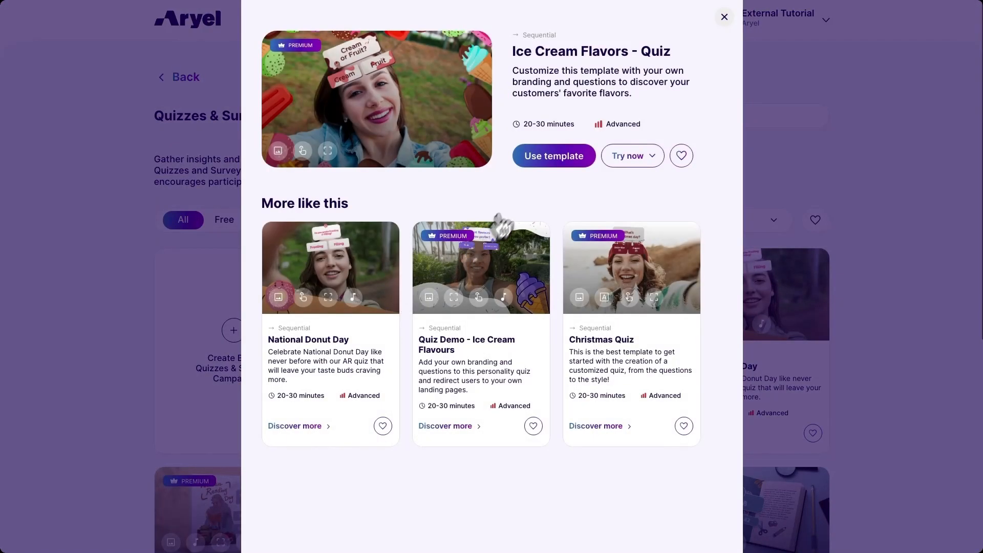
left_click(554, 158)
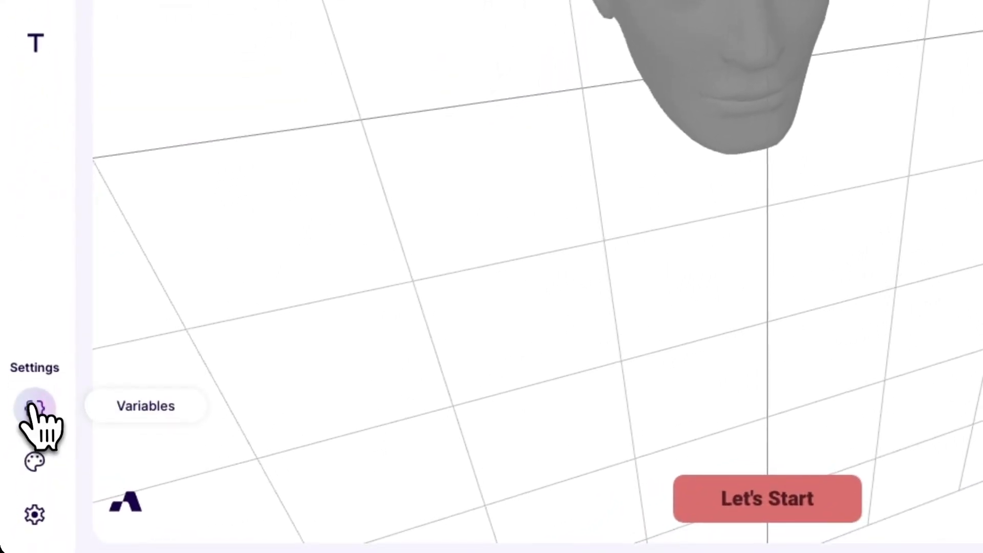
- Review the variables of the ice cream quiz campaign, and view its "Cream or Fruit?" question scene
left_click(34, 408)
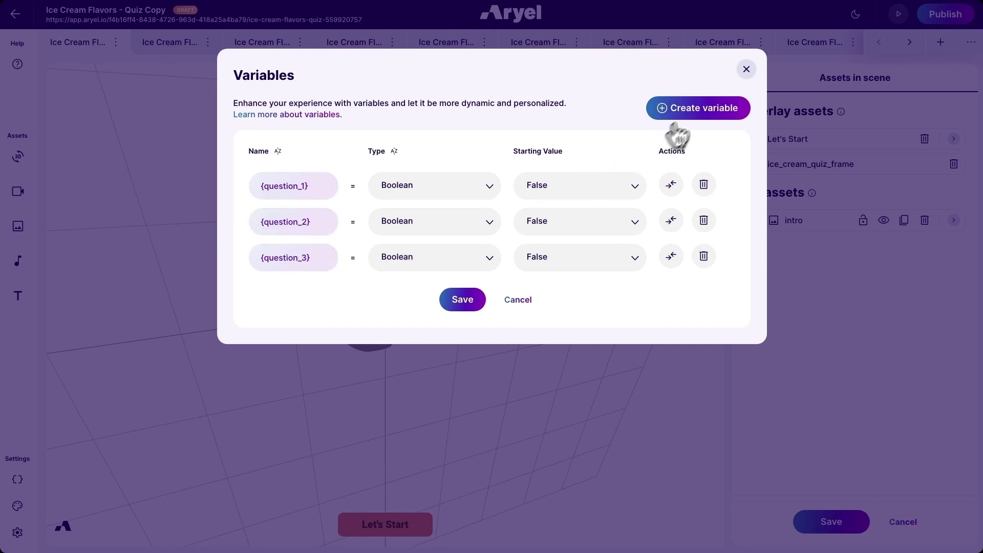
left_click(746, 69)
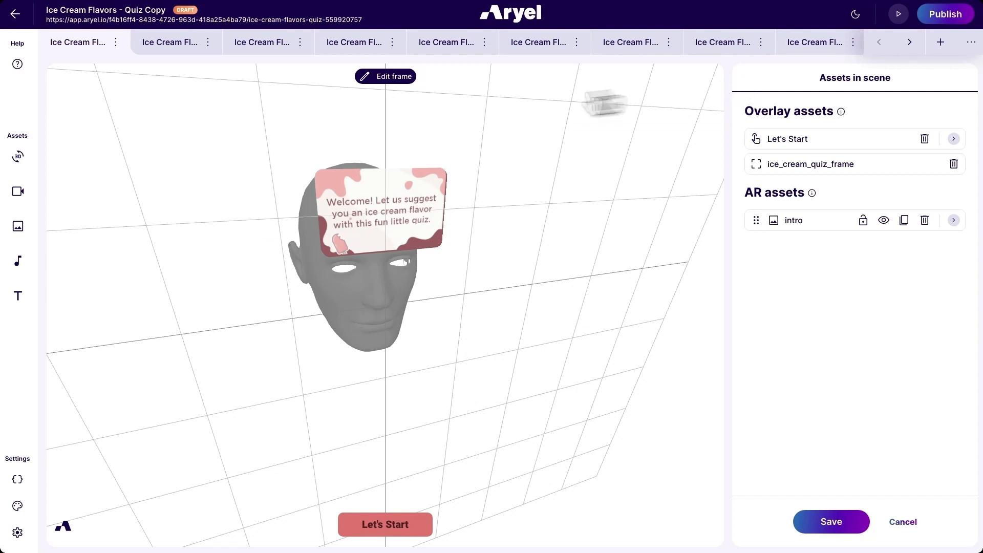
left_click(176, 46)
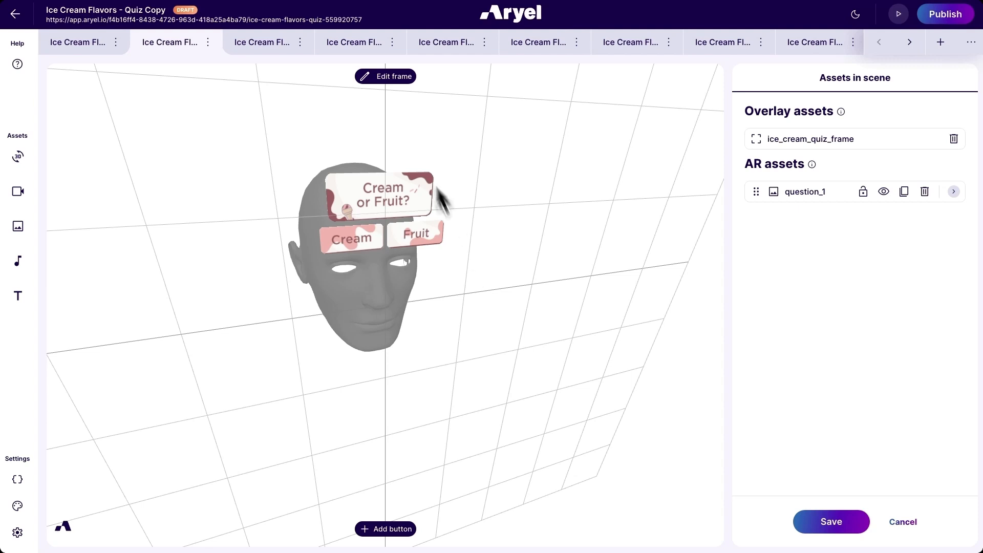
- Look through the list of interactions on the question image in the "Sweet or savory?" scene
left_click(365, 45)
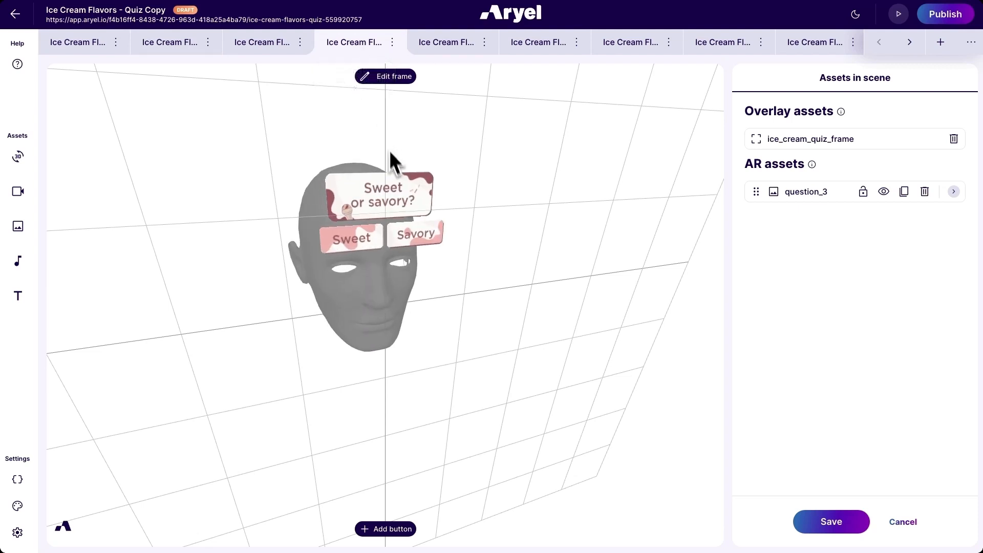
left_click(408, 205)
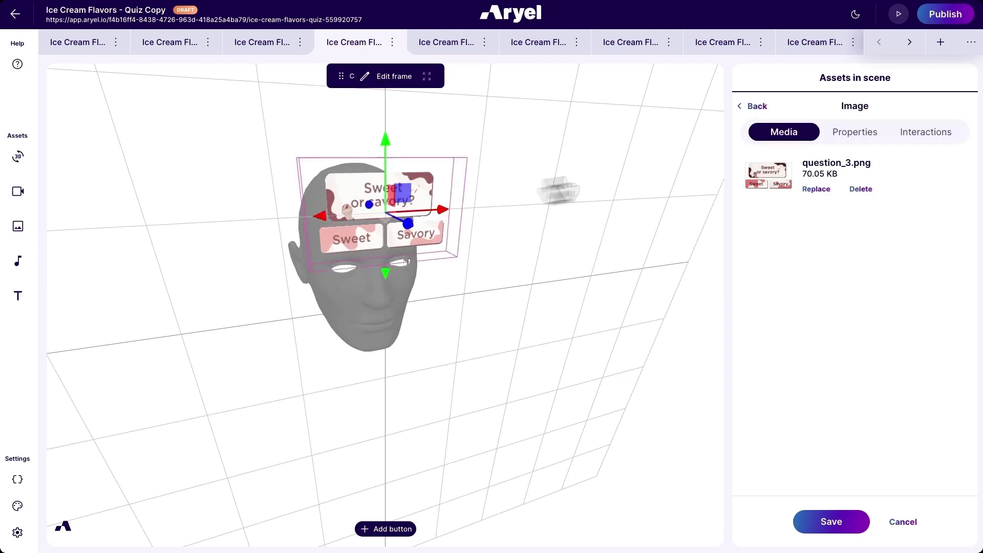
left_click(927, 137)
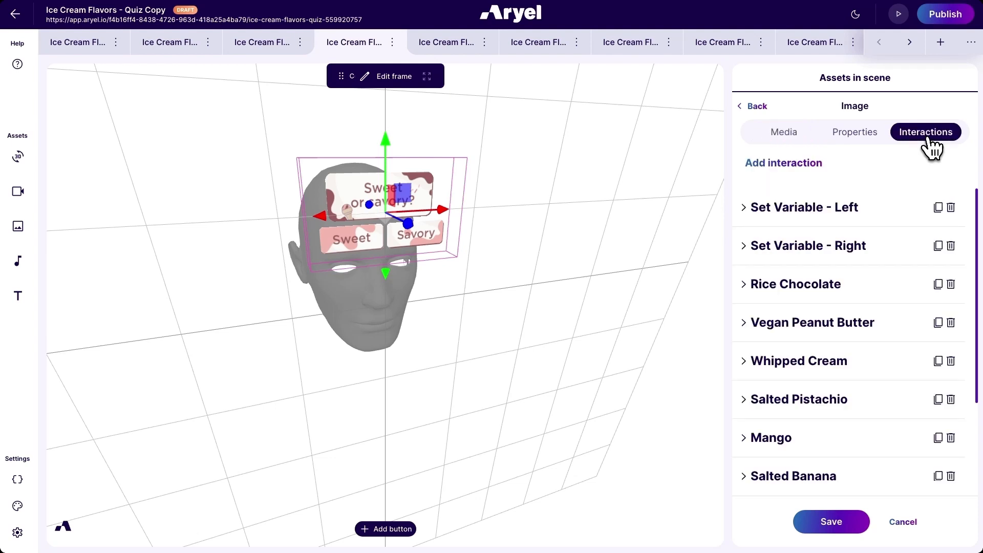
scroll(871, 259, "down", 1)
scroll(884, 271, "down", 2)
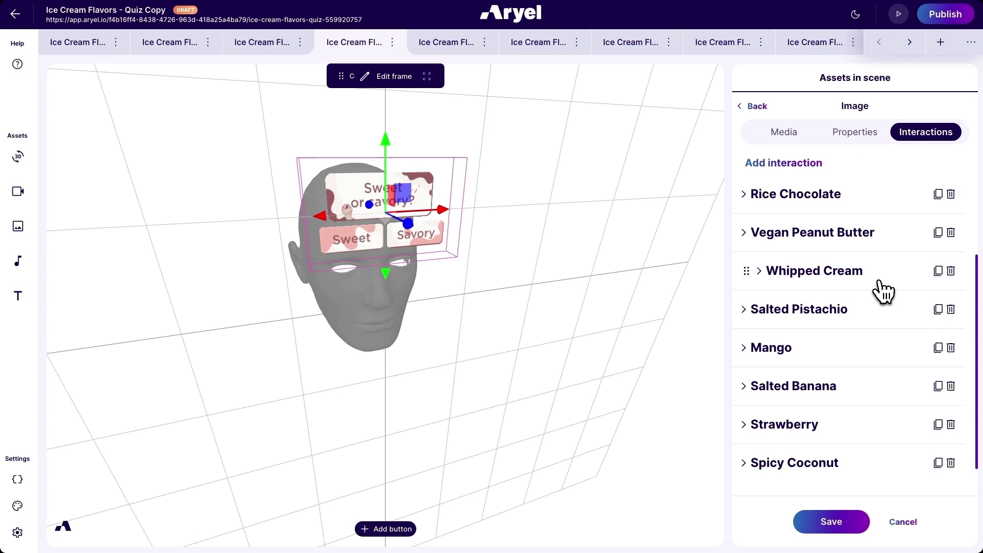
scroll(877, 307, "down", 1)
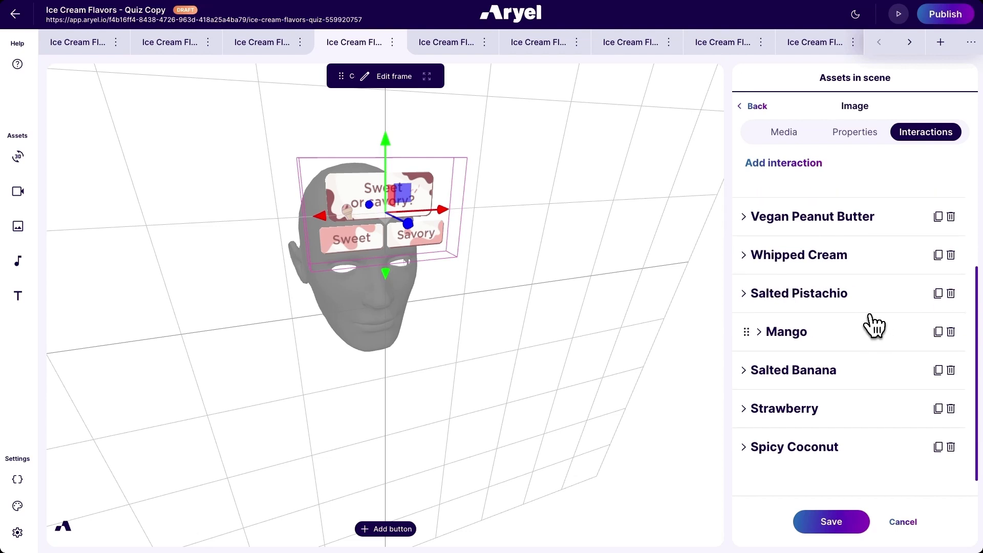
- Examine the Salted Pistachio interaction's starting event, target scene and conditions
left_click(869, 294)
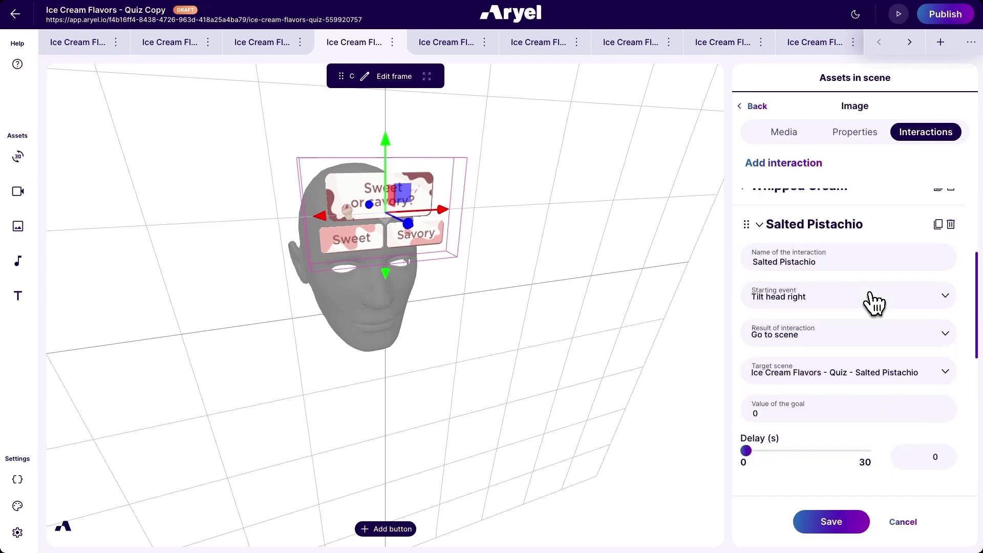
scroll(873, 296, "down", 1)
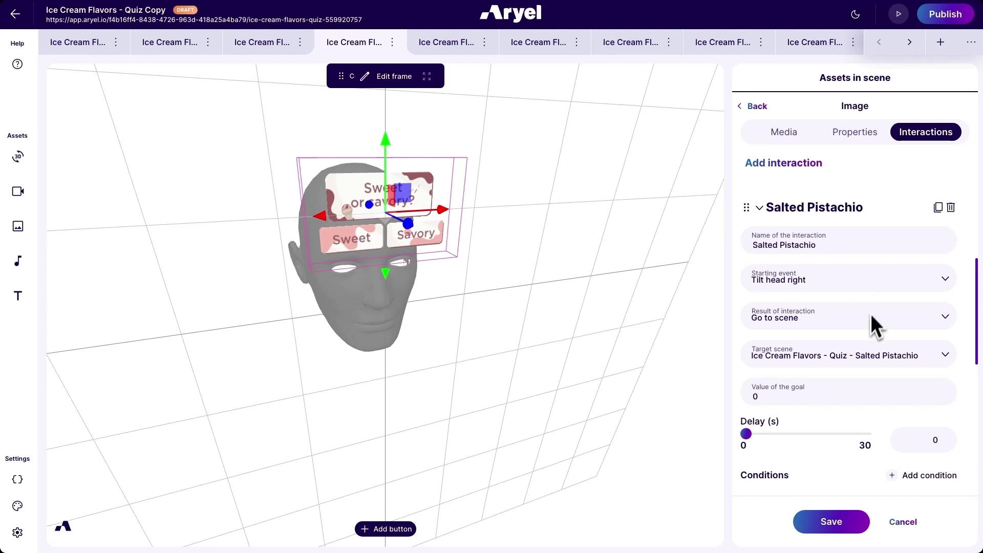
scroll(871, 314, "down", 4)
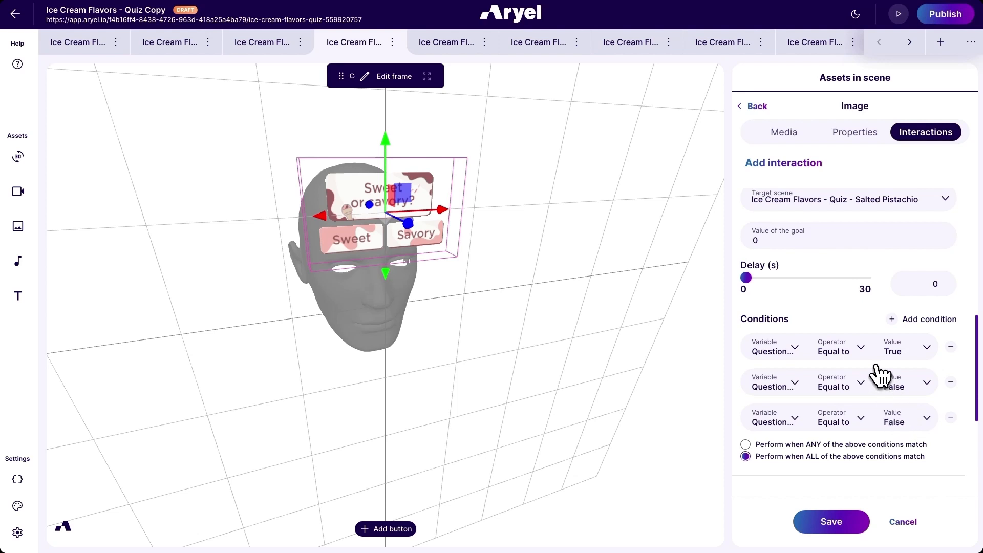
- Examine the Strawberry interaction's conditions, starting event and target scene
scroll(879, 375, "down", 4)
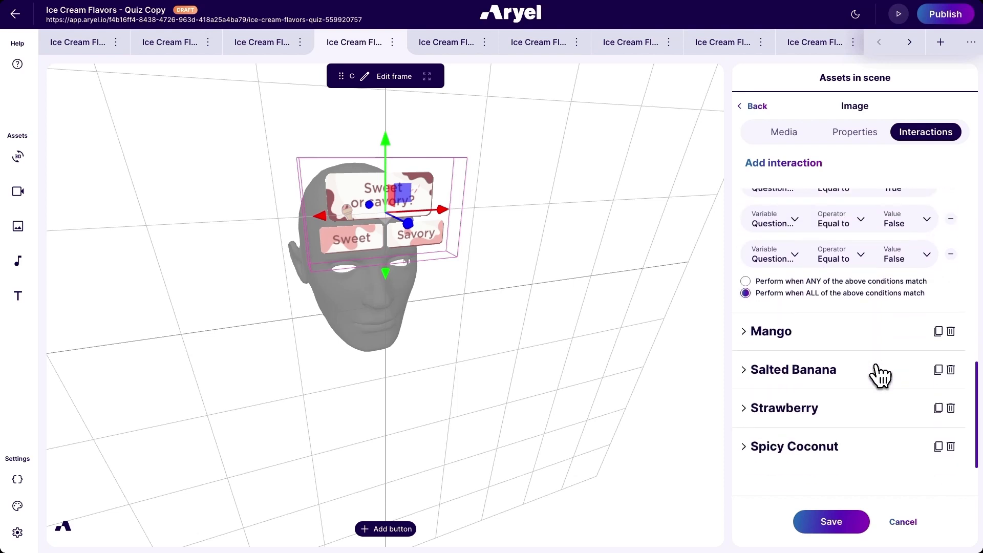
left_click(852, 414)
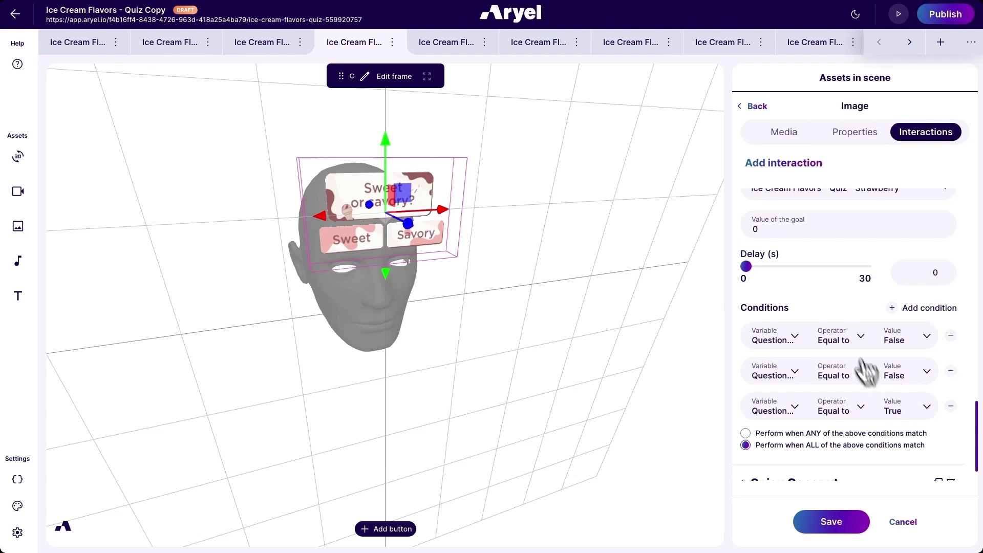
scroll(862, 373, "up", 5)
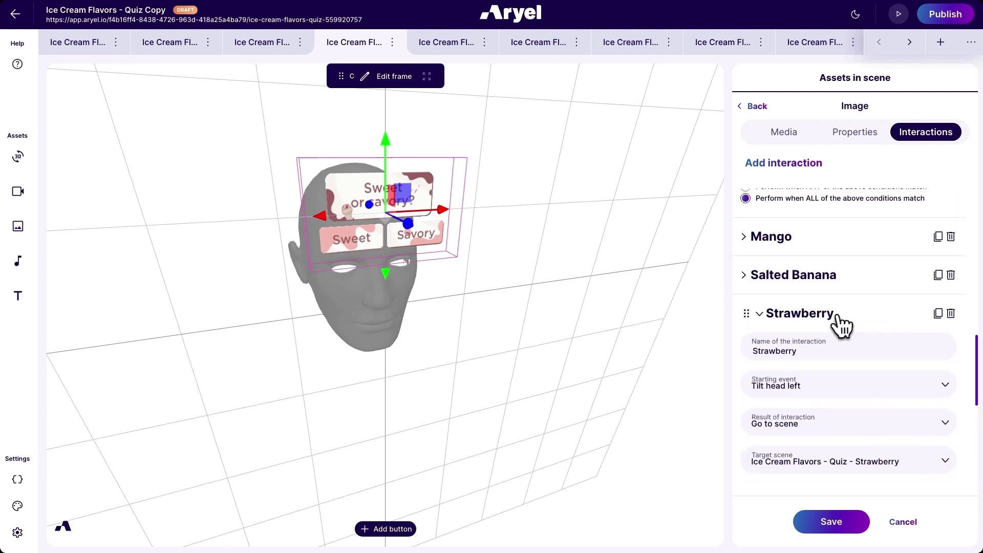